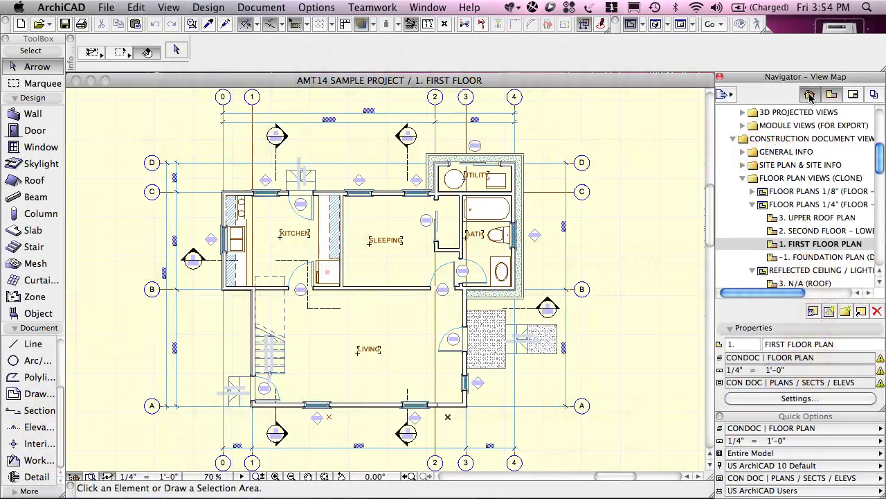
- Toggle the Navigator between Project Map and View Map, ending on the Project Map
left_click(810, 96)
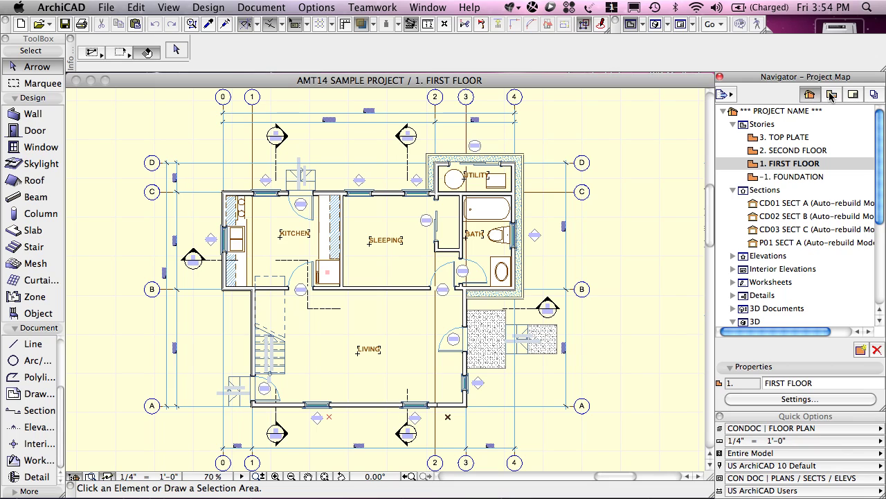
left_click(831, 95)
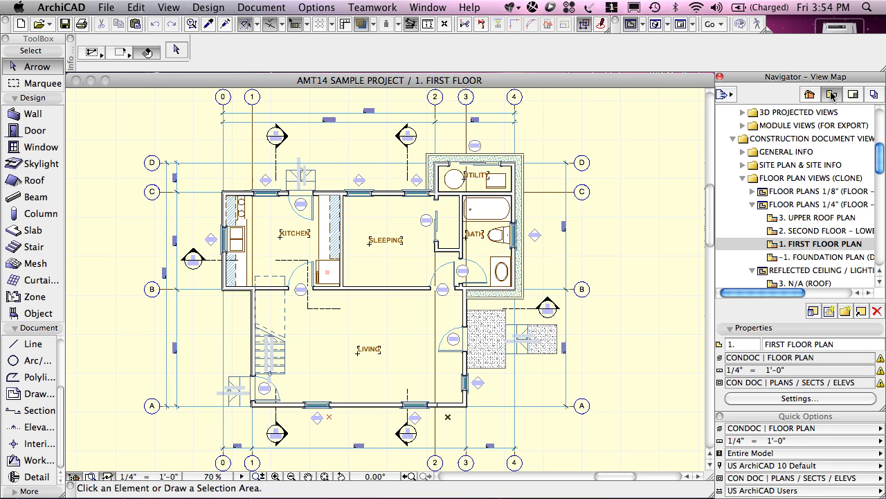
left_click(811, 95)
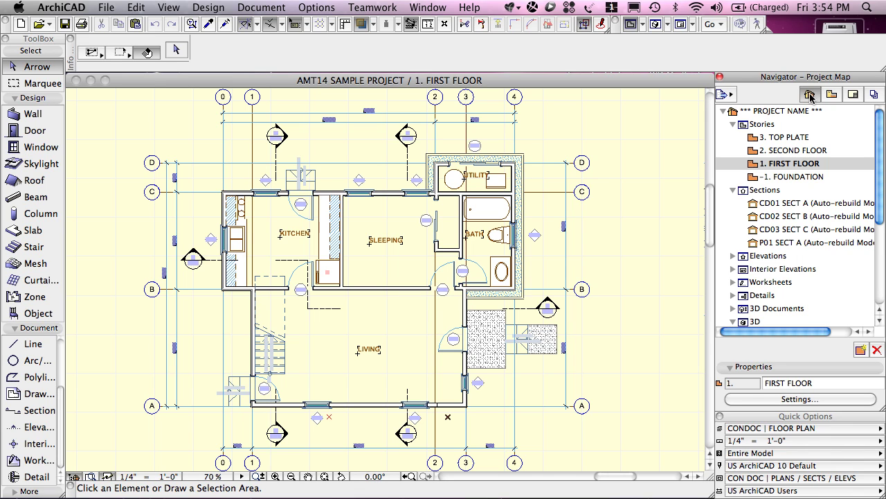
- Collapse Stories, Sections and 3D, then browse Interior Elevations, Worksheets, 3D Documents, Sections and Elevations
left_click(733, 124)
left_click(733, 137)
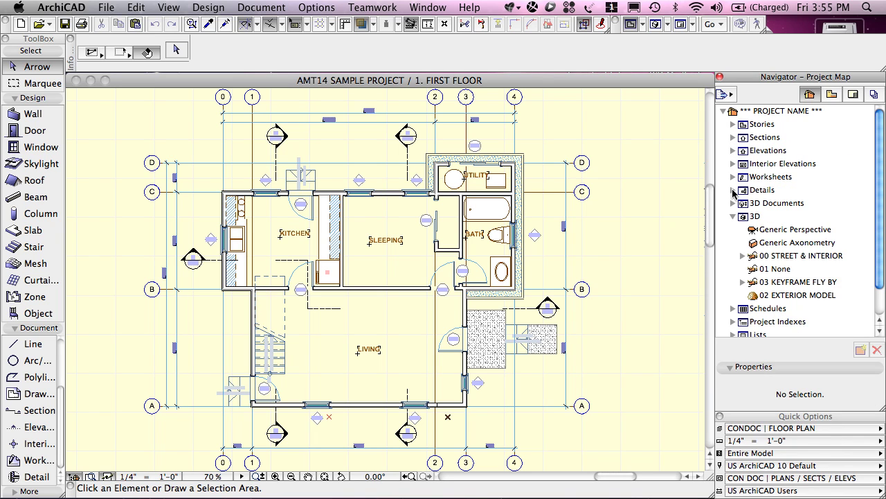
left_click(733, 216)
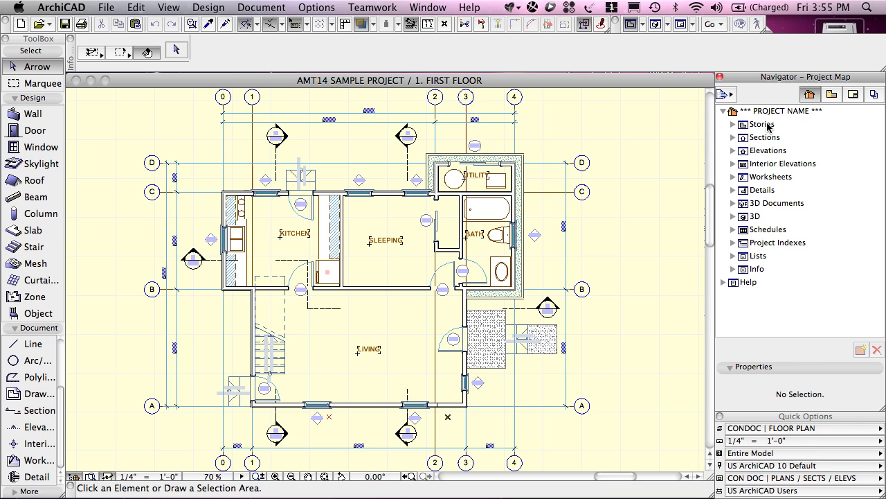
left_click(763, 166)
left_click(765, 178)
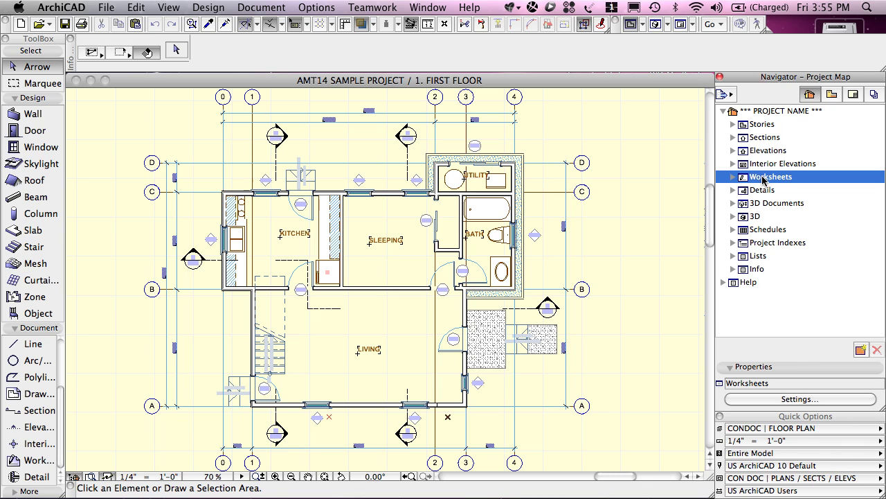
left_click(772, 205)
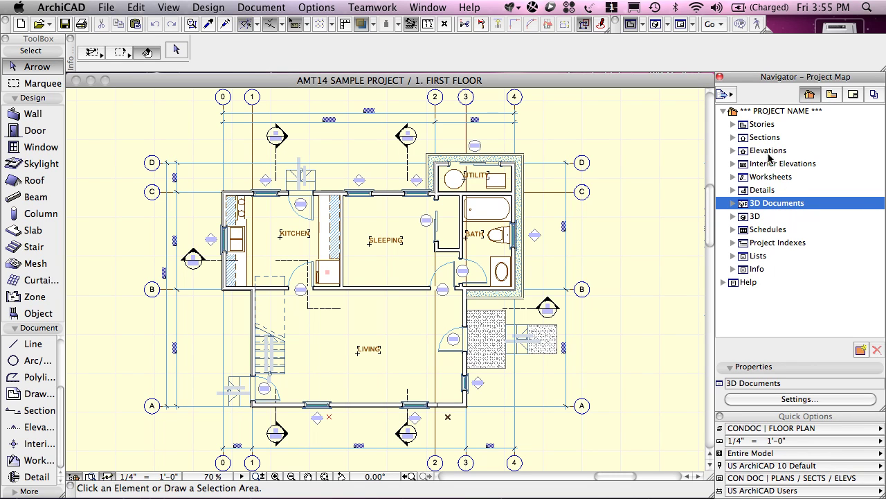
left_click(764, 137)
left_click(764, 151)
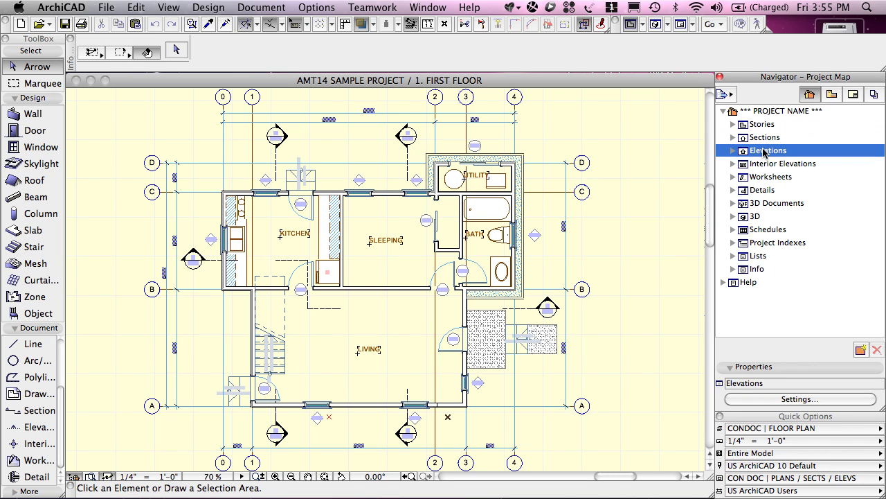
- Re-expand Stories, select 1. FIRST FLOOR, and re-expand Sections
left_click(733, 124)
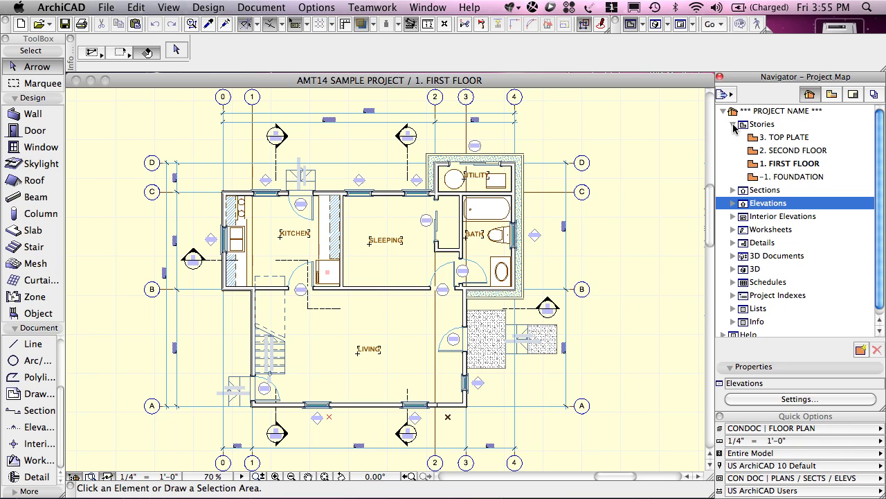
left_click(754, 166)
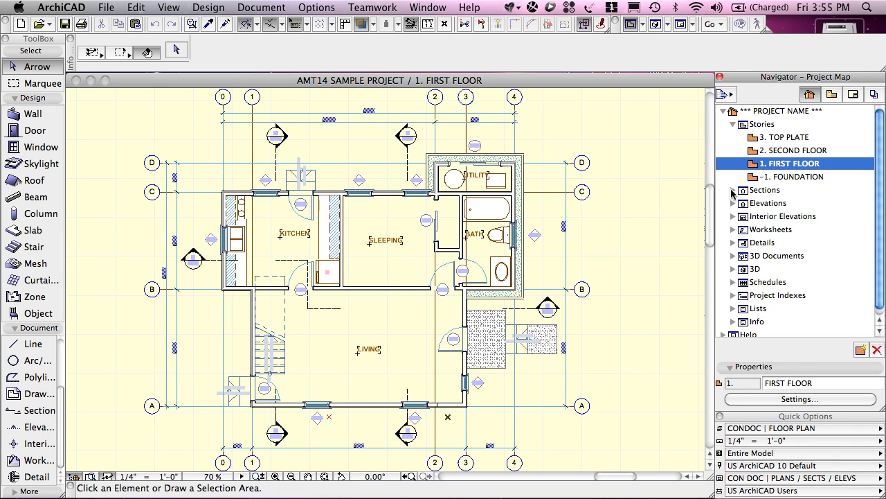
left_click(734, 192)
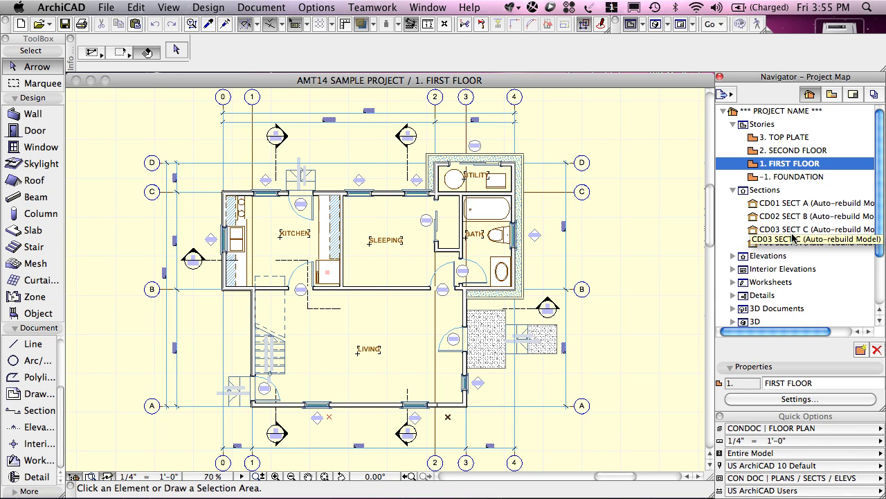
- In the View Map, open the 1. FIRST FLOOR LIGHTING view
left_click(831, 95)
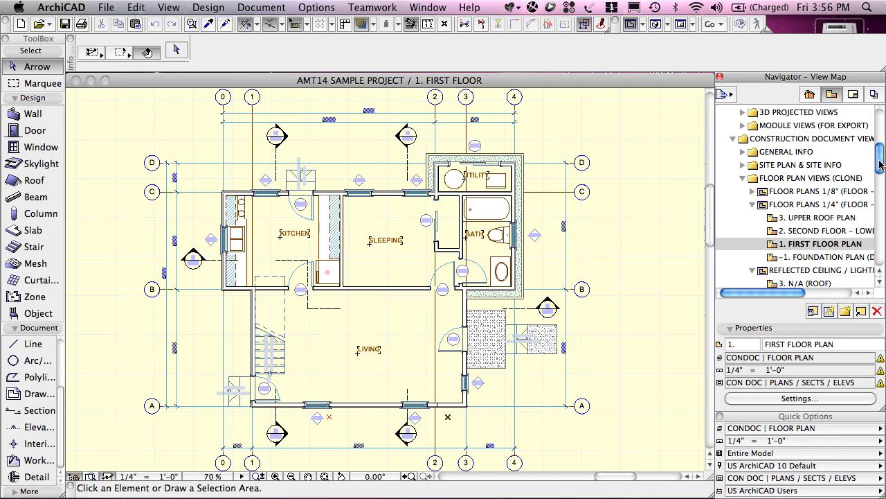
left_click_drag(881, 166, 881, 184)
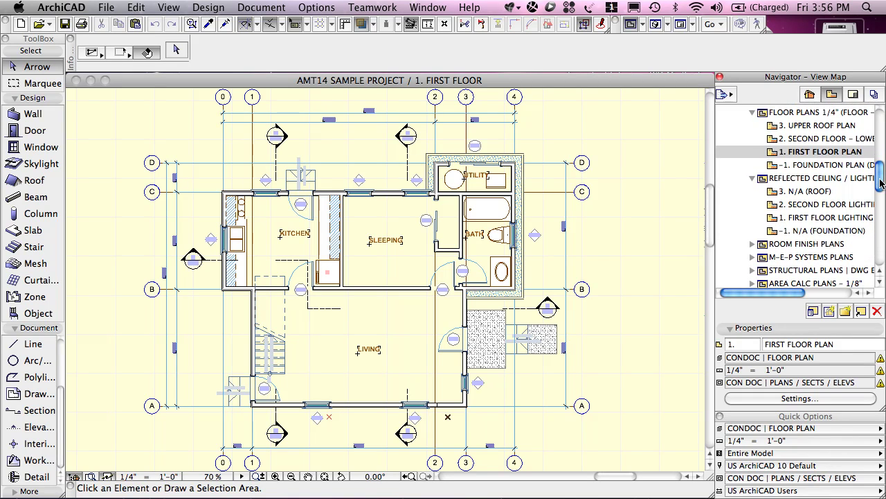
left_click(818, 219)
double_click(818, 219)
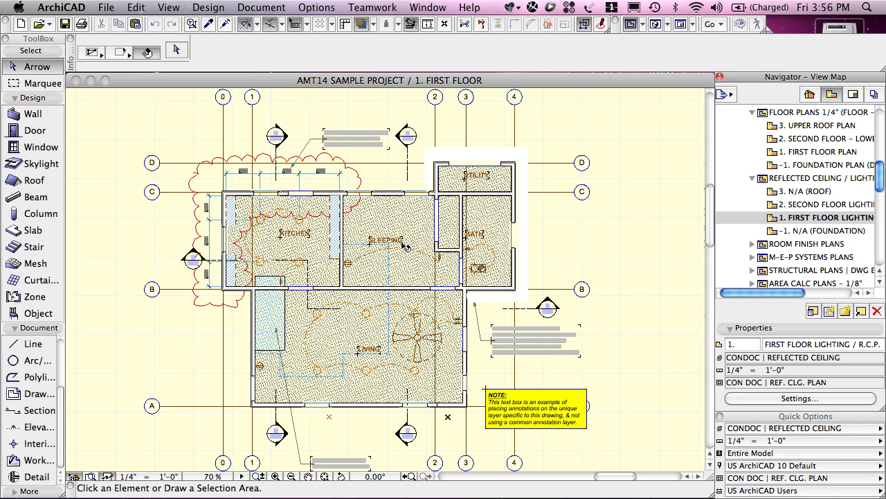
- Open 1. FIRST FLOOR FURNITURE under FURNITURE PLAN and return to the Project Map
mouse_move(529, 235)
left_click_drag(880, 177, 881, 197)
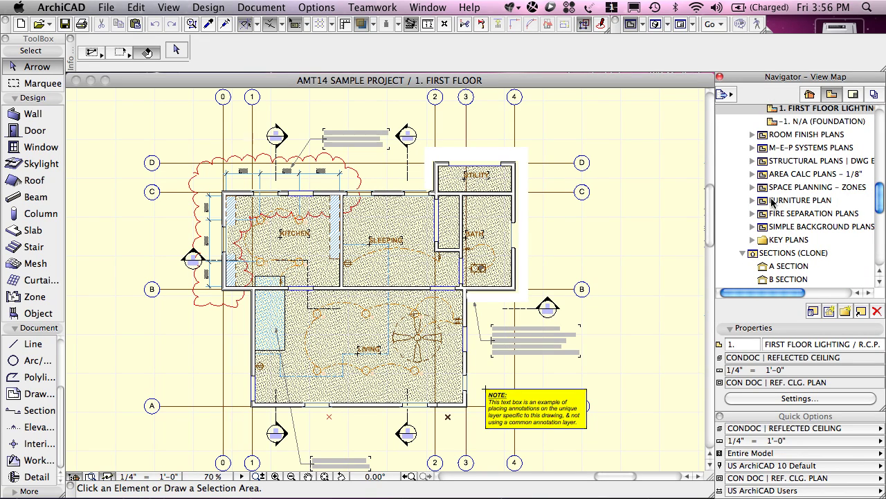
left_click(752, 201)
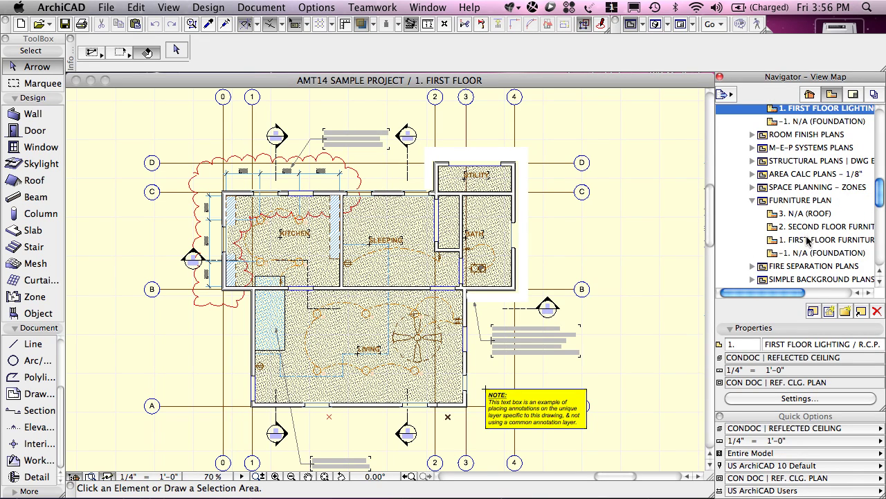
double_click(808, 239)
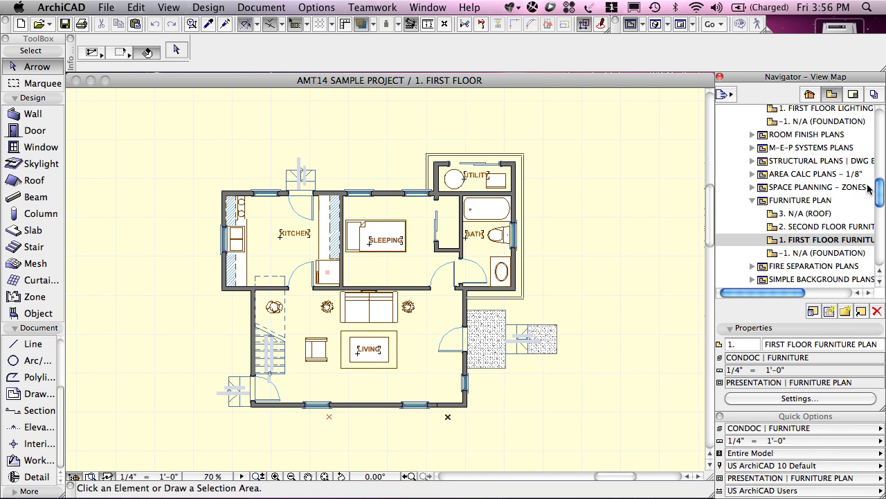
left_click(809, 95)
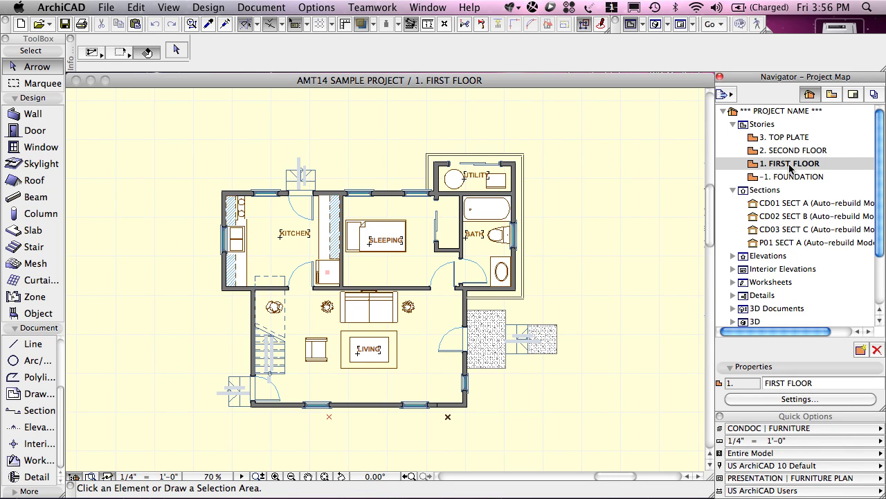
- Open the CD01 SECT A section from the Project Map
left_click(832, 94)
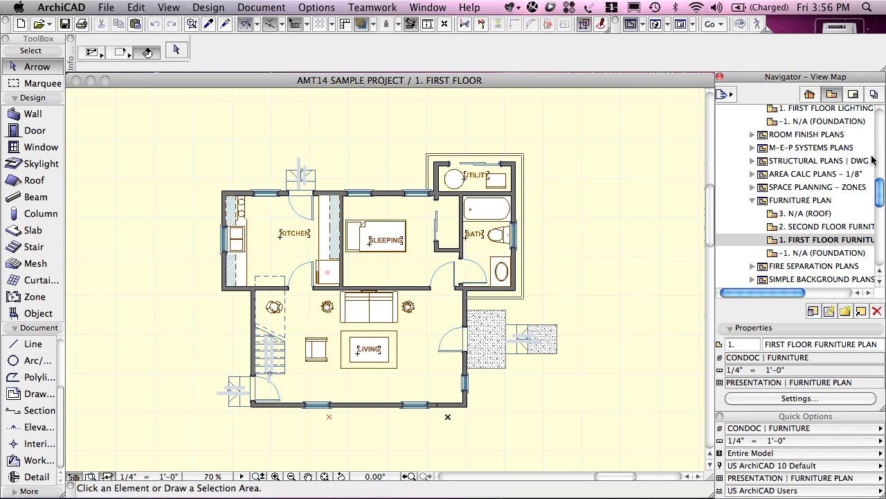
left_click(813, 95)
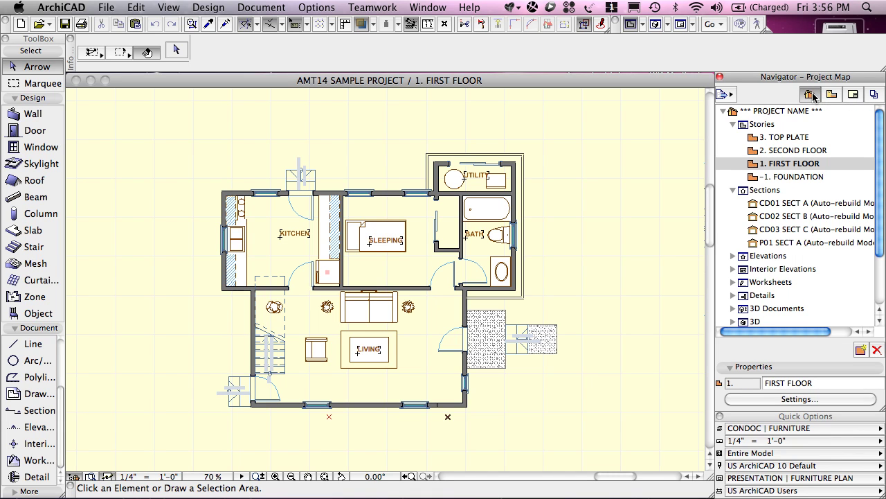
double_click(753, 204)
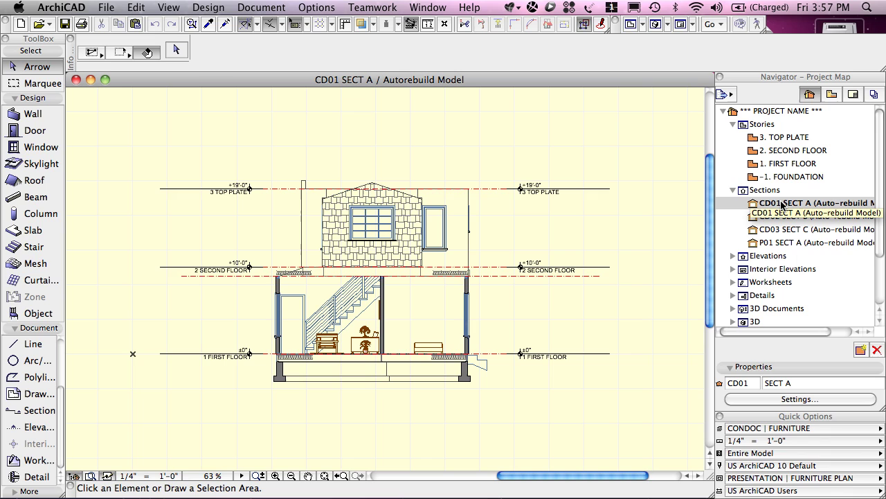
- In the View Map, scroll to SECTIONS (CLONE) and select the A SECTION view
left_click(831, 97)
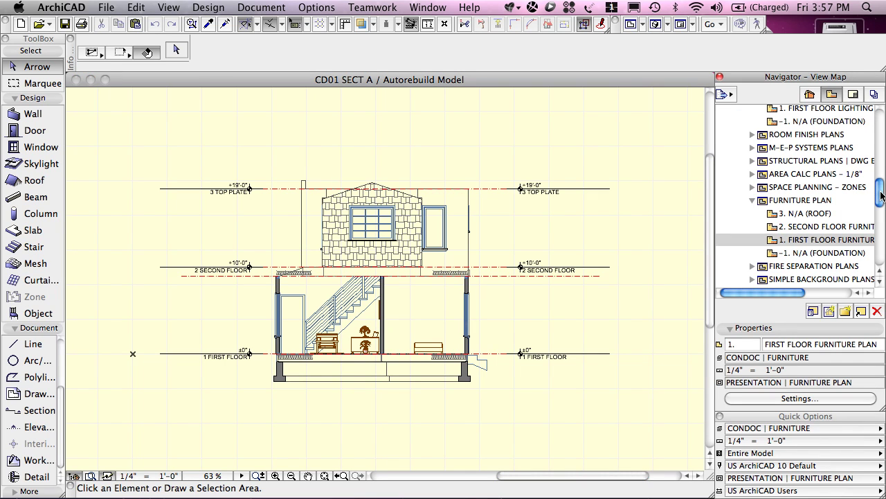
left_click_drag(881, 196, 883, 219)
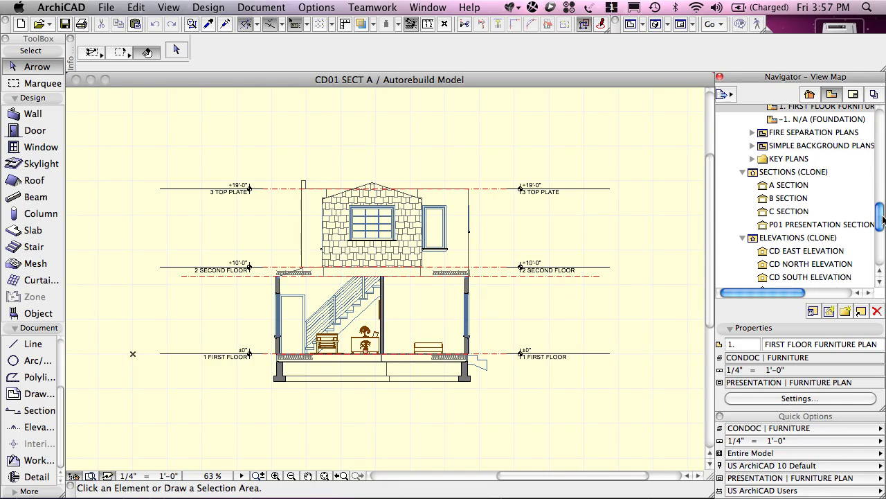
left_click(765, 187)
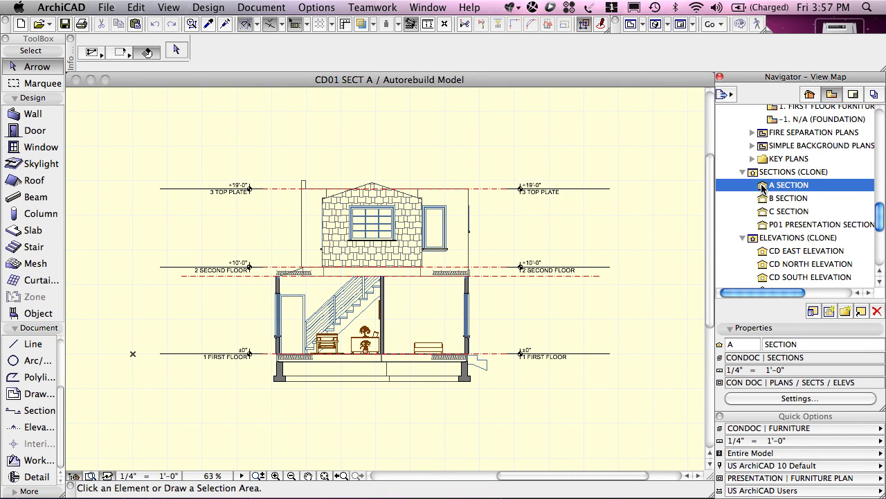
- Open the A SECTION view, then 1. FIRST FLOOR PLAN under FLOOR PLANS 1/4"
double_click(762, 187)
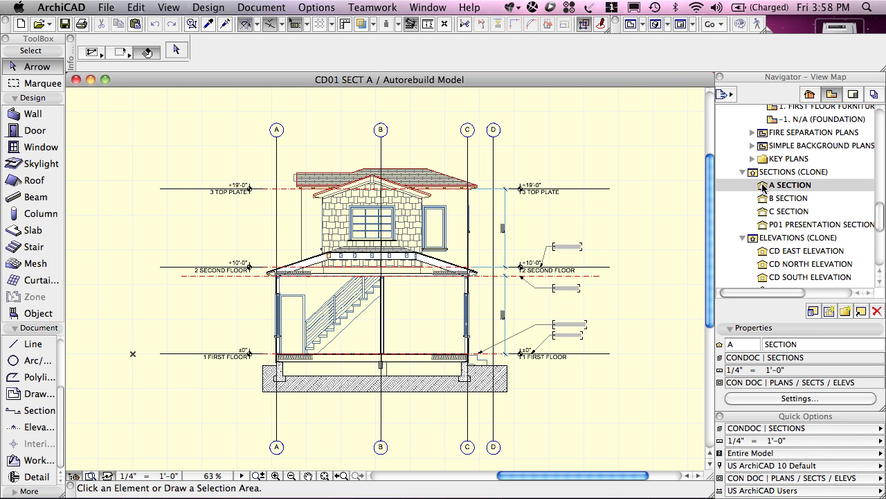
left_click(881, 188)
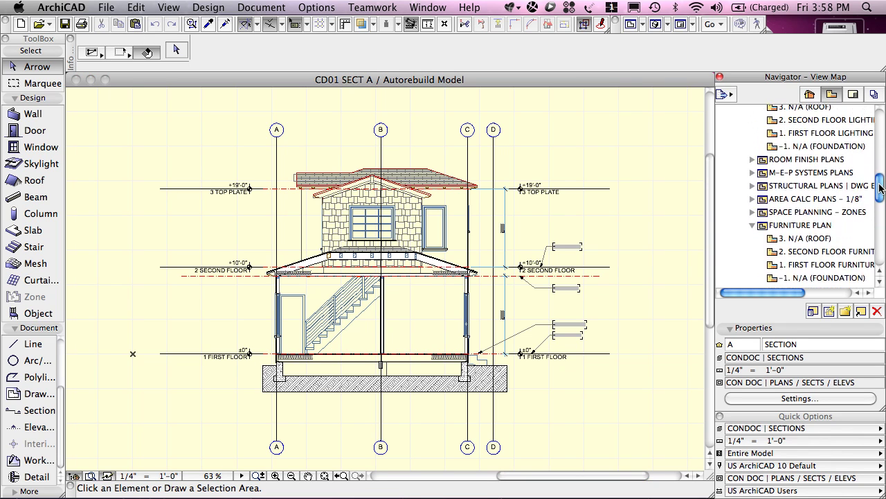
scroll(781, 212, "up", 8)
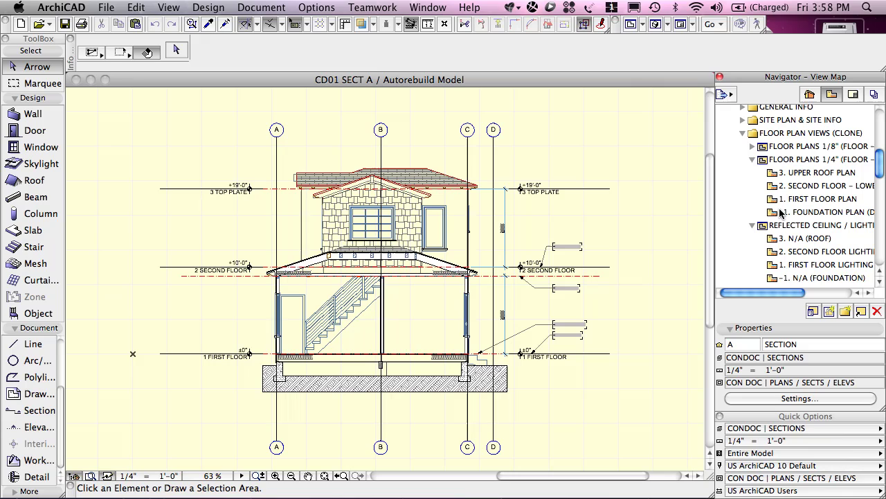
double_click(771, 199)
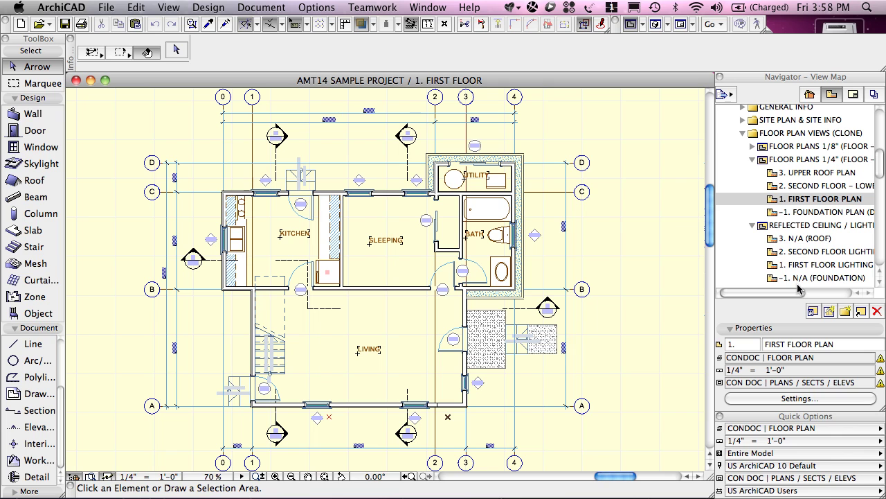
left_click(798, 429)
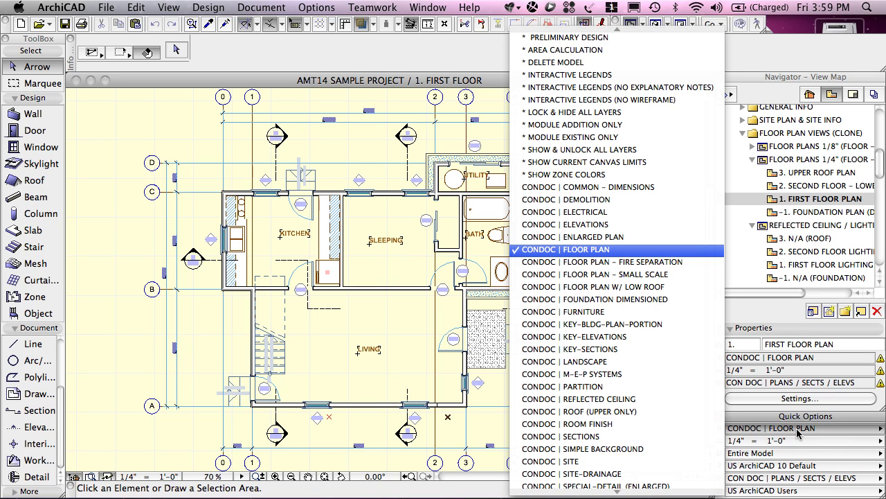
left_click(586, 313)
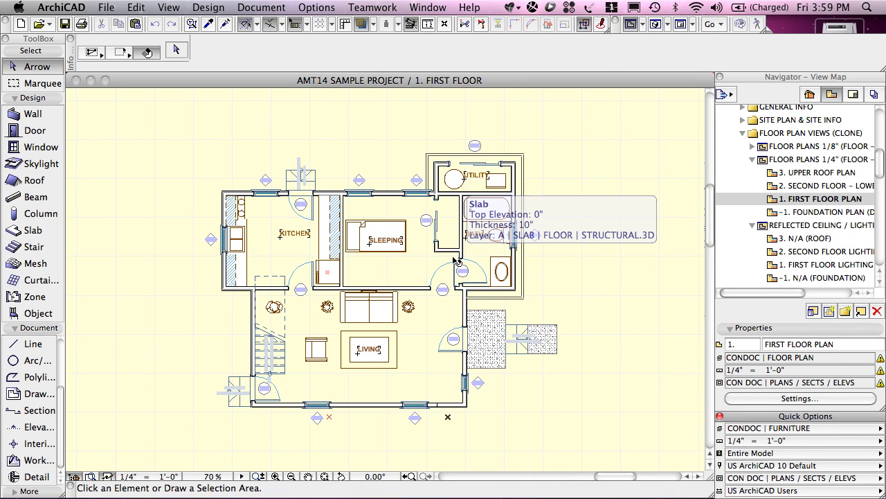
double_click(772, 201)
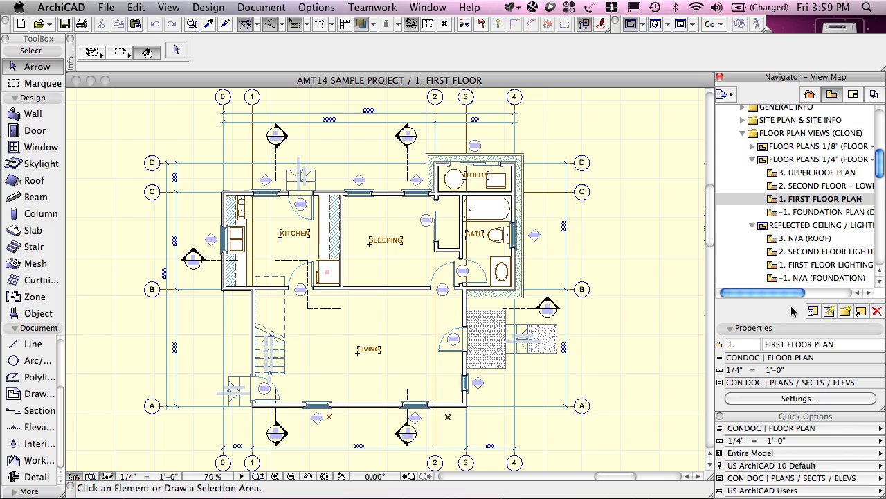
left_click(763, 443)
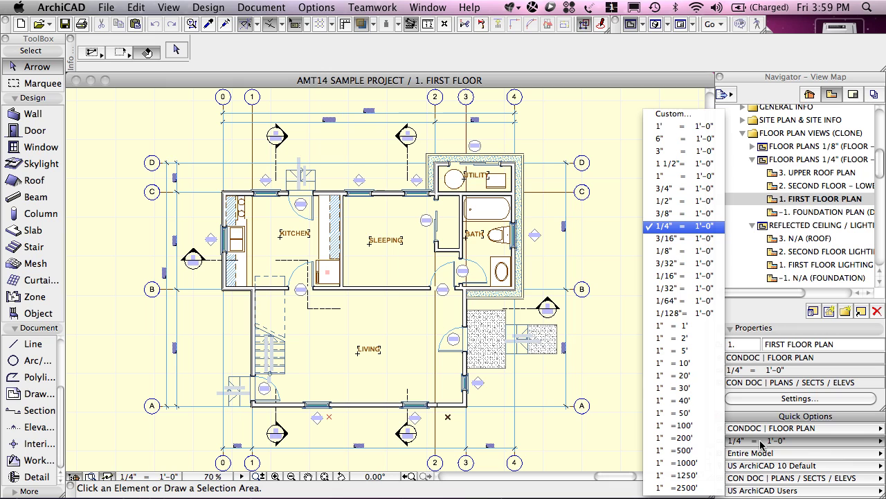
left_click(693, 251)
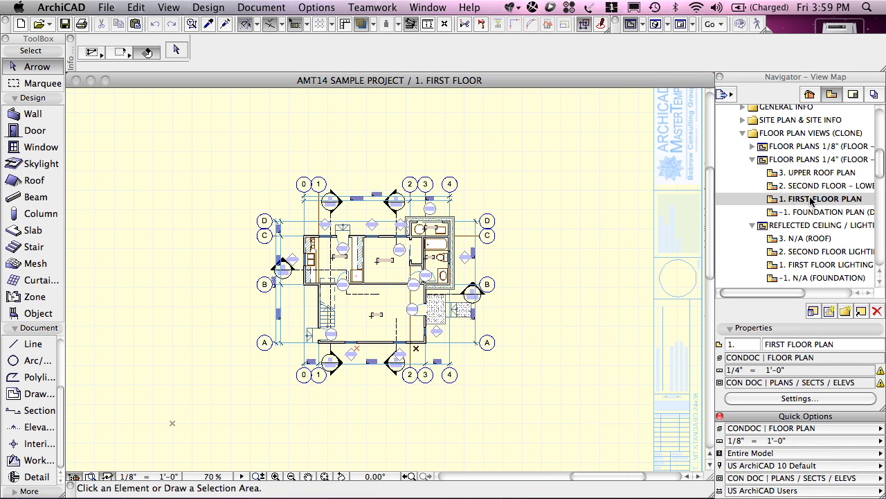
double_click(771, 201)
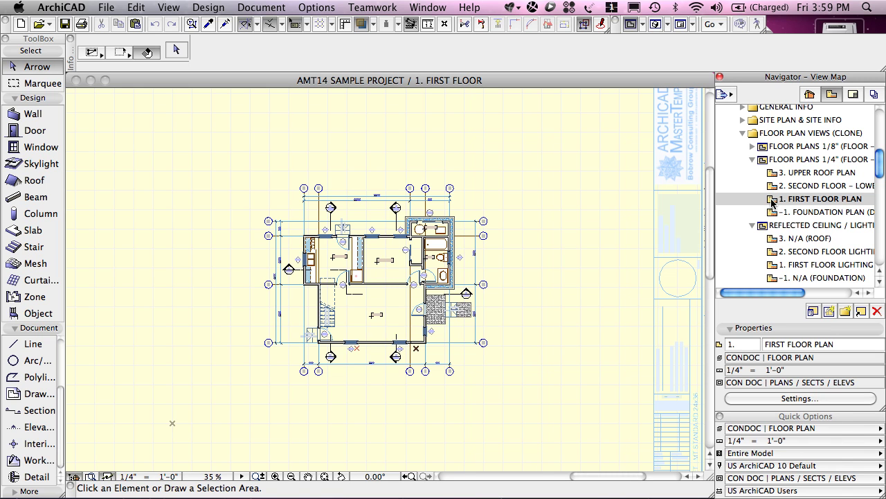
left_click(409, 477)
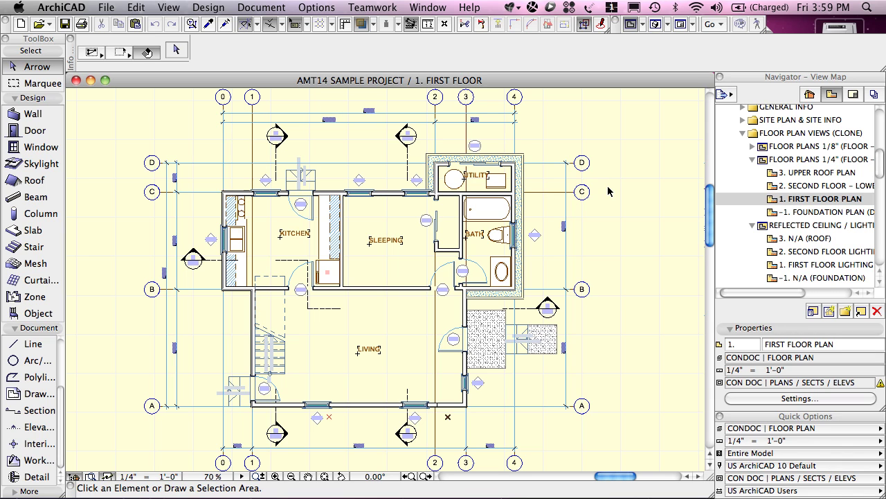
- Expand FLOOR PLANS 1/8", open its 1. FIRST FLOOR view, and zoom to 100%
left_click(753, 148)
left_click(753, 147)
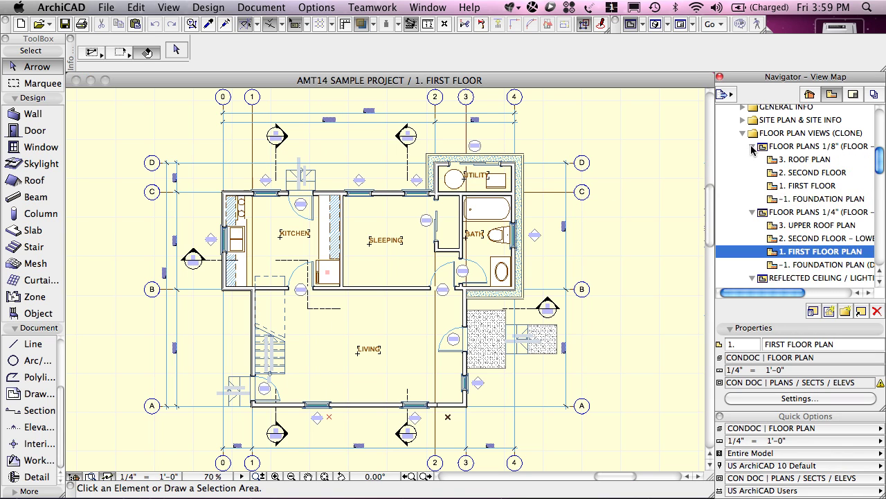
double_click(770, 187)
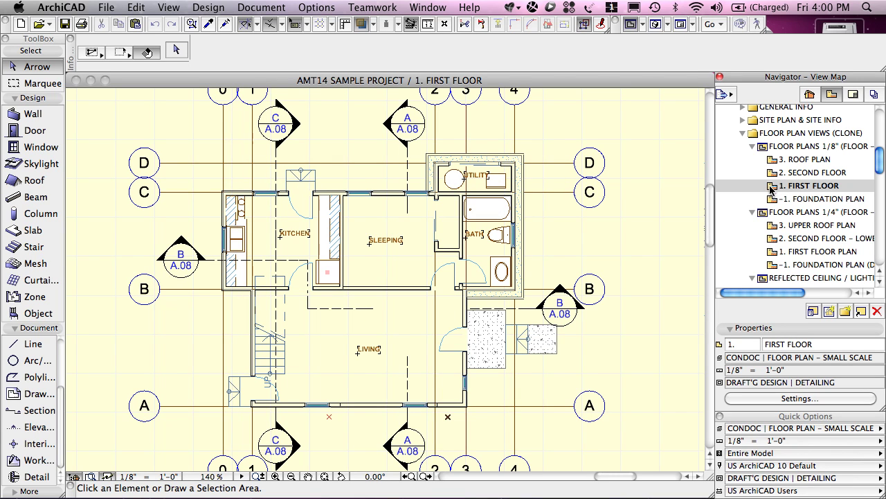
left_click(211, 477)
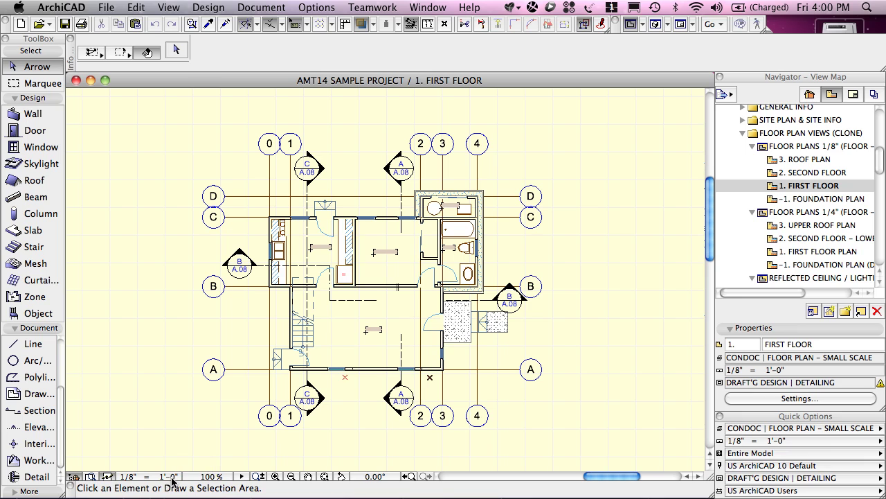
- Reopen 1. FIRST FLOOR PLAN under FLOOR PLANS 1/4" with its dimensions and markers
double_click(796, 253)
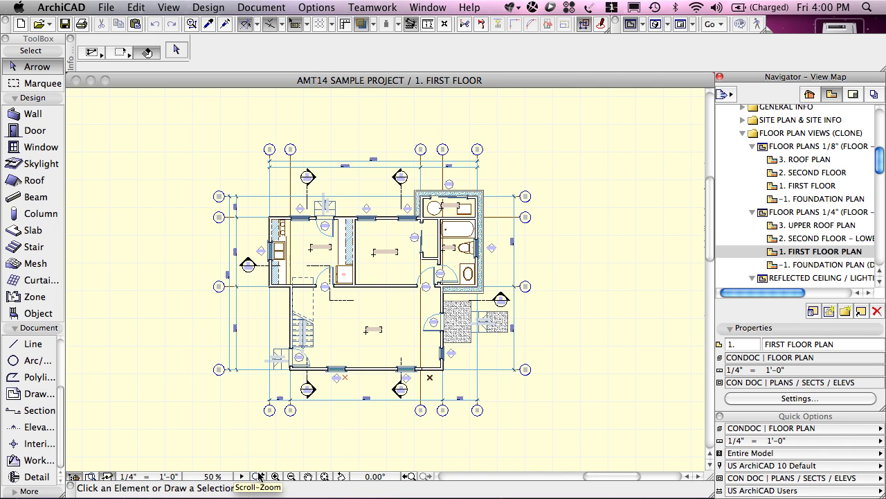
- Set the plan's zoom field to 100 to show room labels and door/window tags
left_click(217, 478)
type("100")
key("Return")
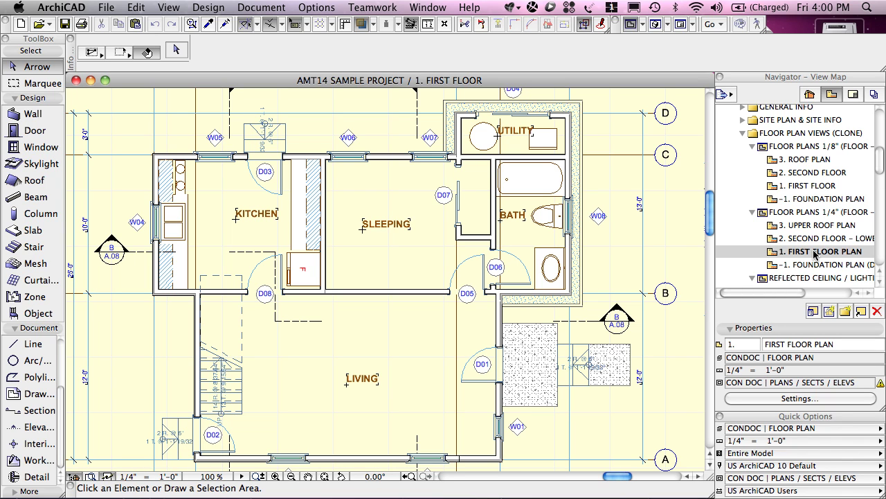
left_click(798, 399)
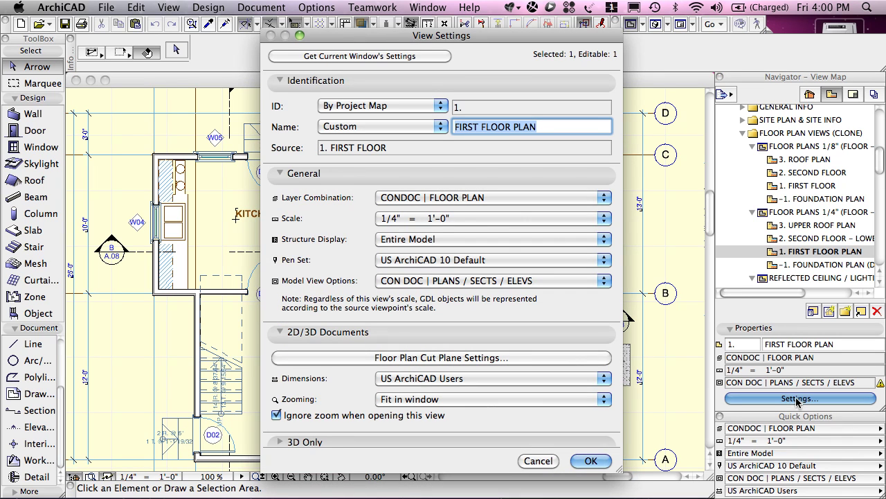
left_click(430, 200)
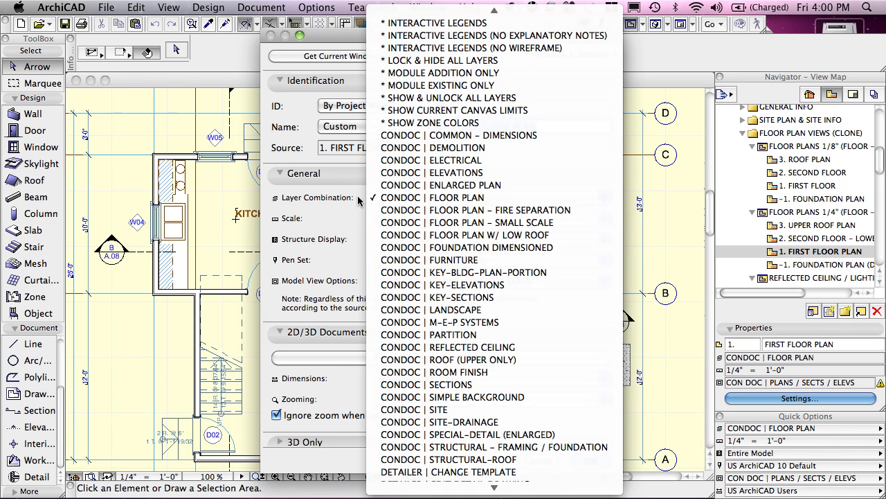
left_click(360, 201)
left_click(410, 220)
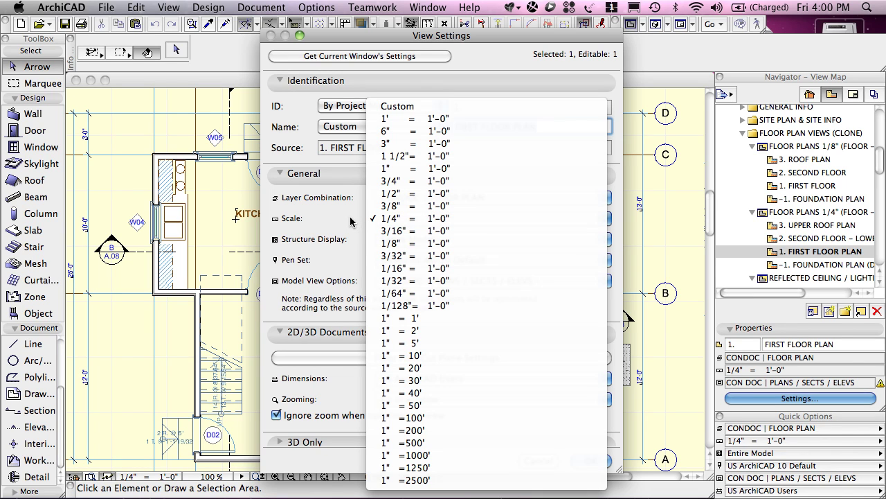
left_click(350, 221)
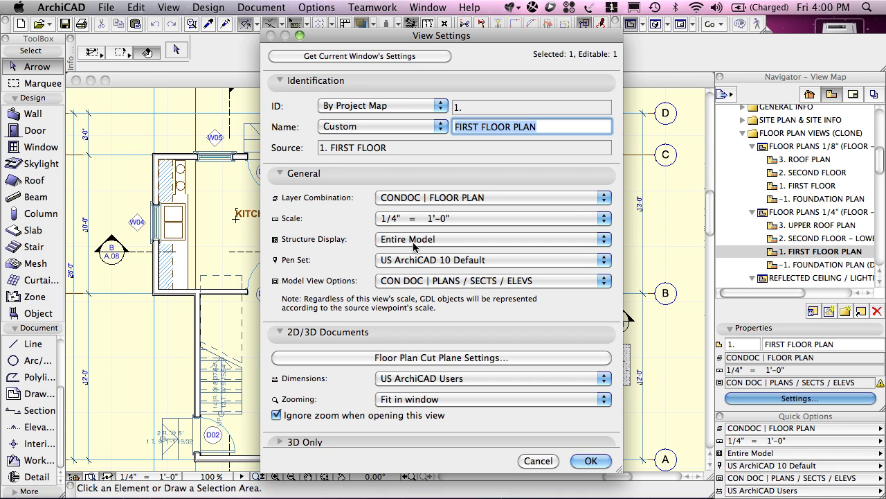
left_click(413, 241)
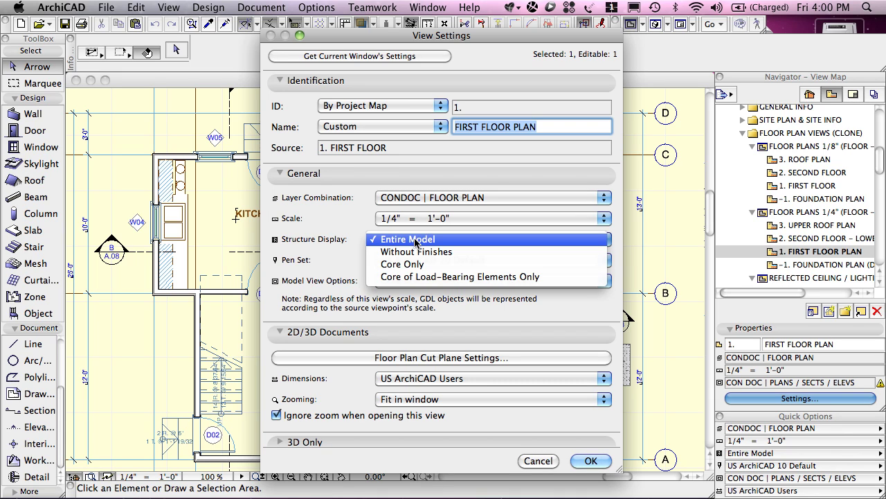
left_click(352, 241)
left_click(454, 261)
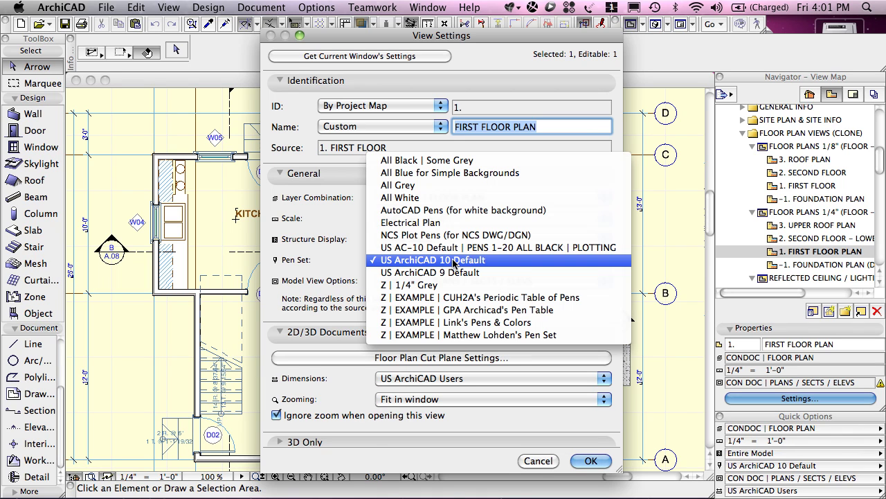
left_click(355, 264)
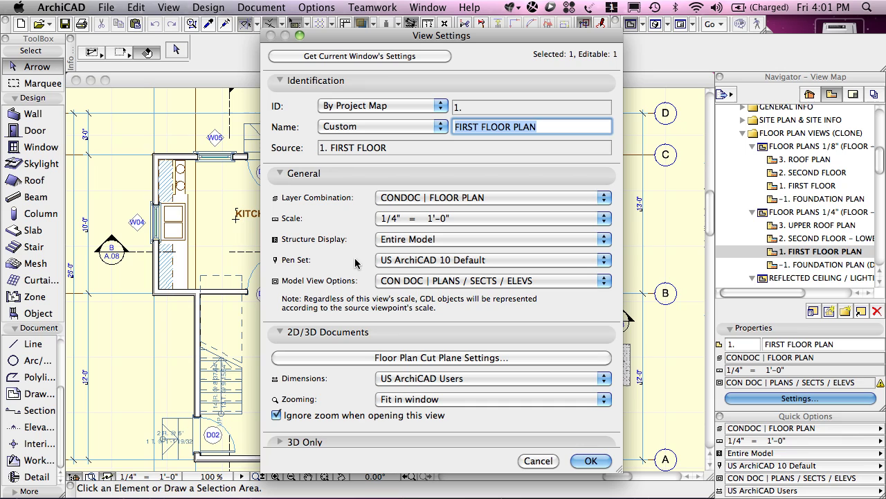
left_click(421, 282)
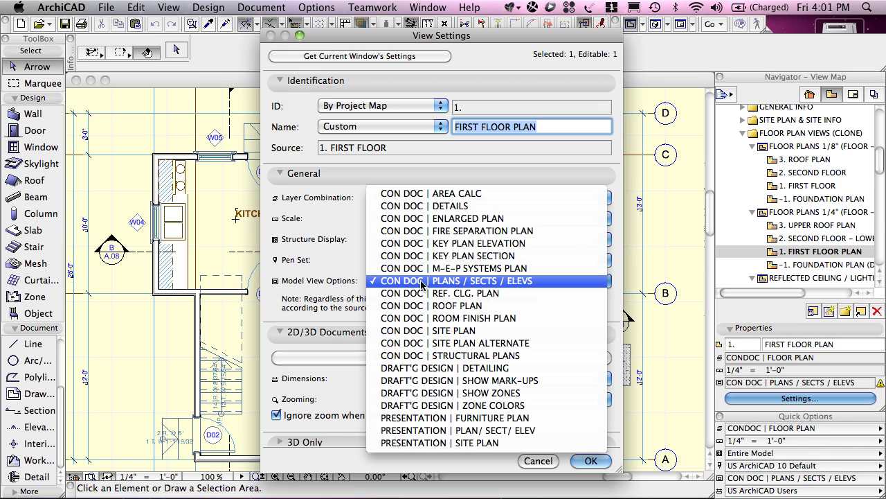
left_click(353, 283)
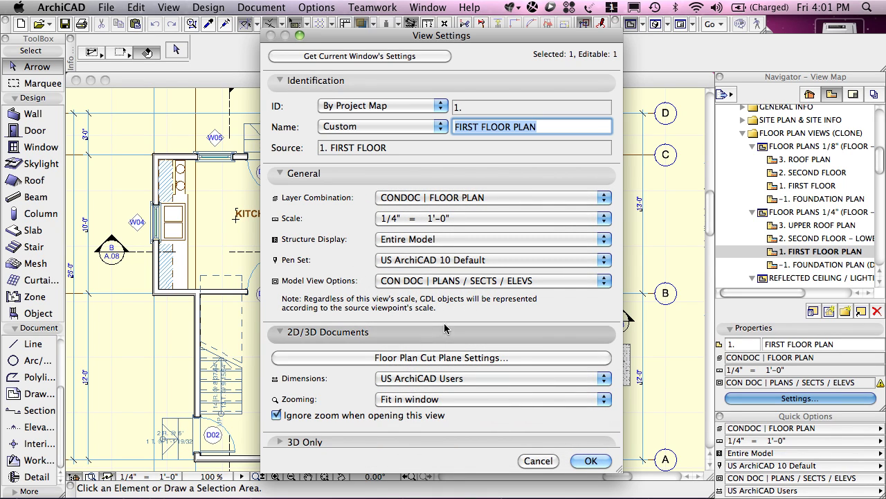
left_click(539, 461)
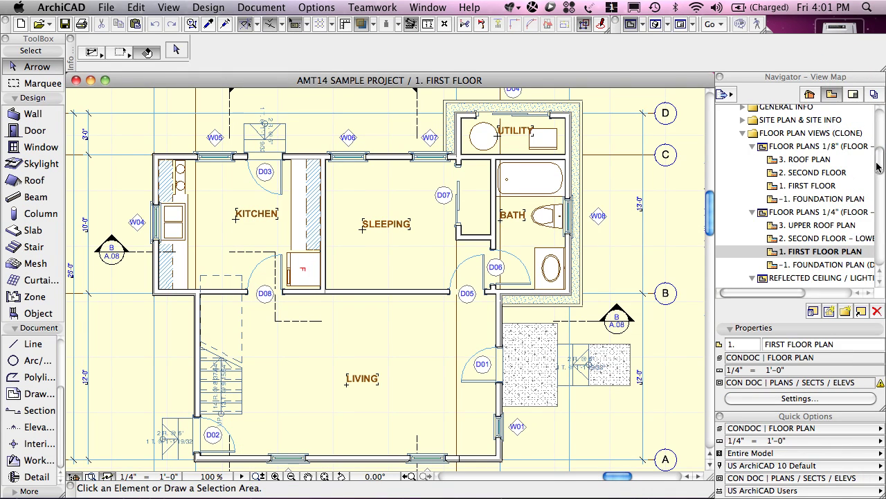
- Open the FIRST FLOOR LIGHTING / R.C.P. view and expand the MODEL / DESIGN VIEWS folder
left_click_drag(881, 168, 883, 185)
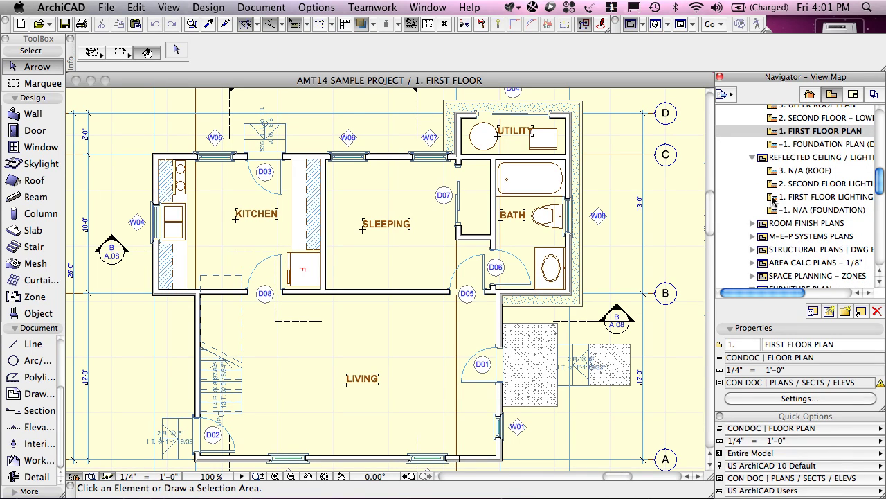
double_click(774, 199)
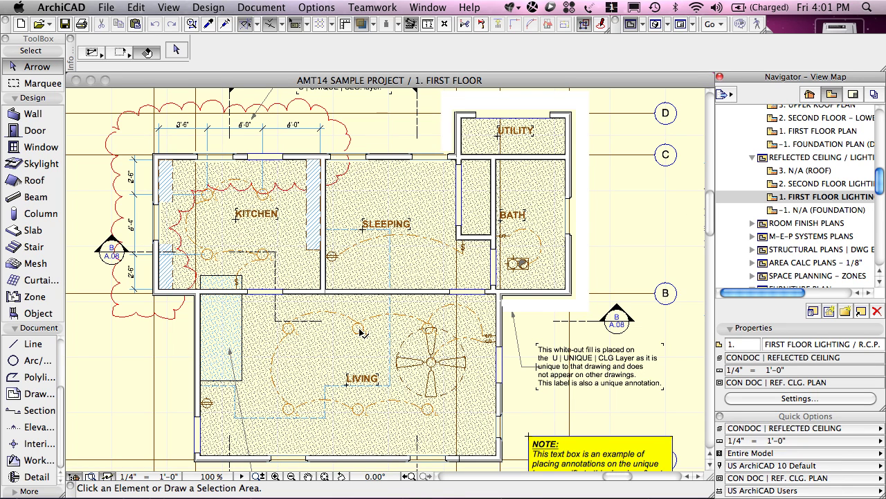
mouse_move(358, 330)
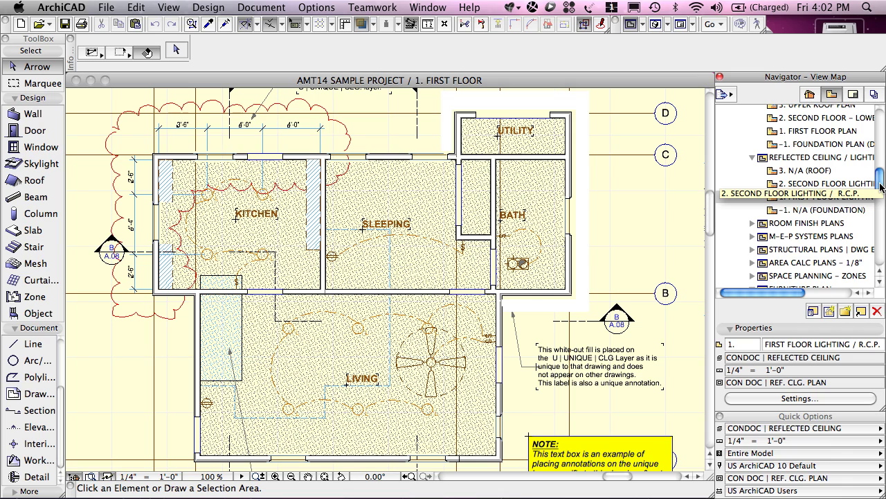
left_click_drag(881, 181, 882, 135)
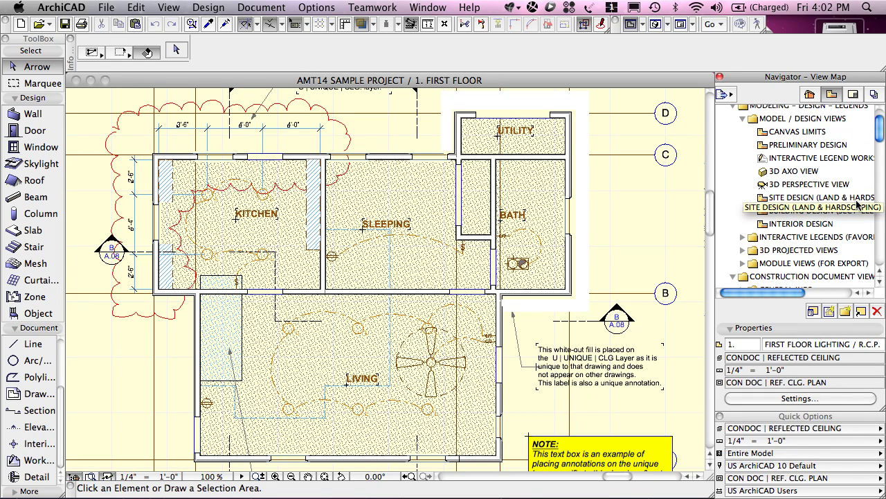
- Open the SITE DESIGN view, rebuild it, and fit the whole site in the window
double_click(764, 199)
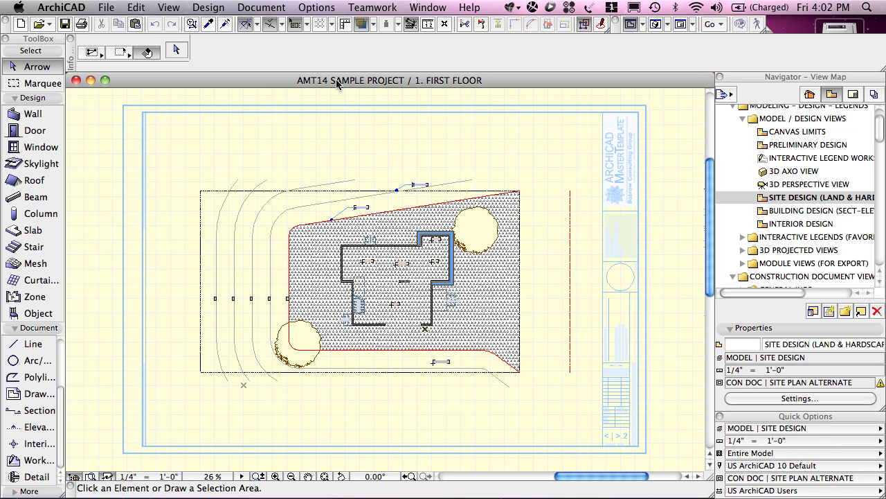
left_click(362, 25)
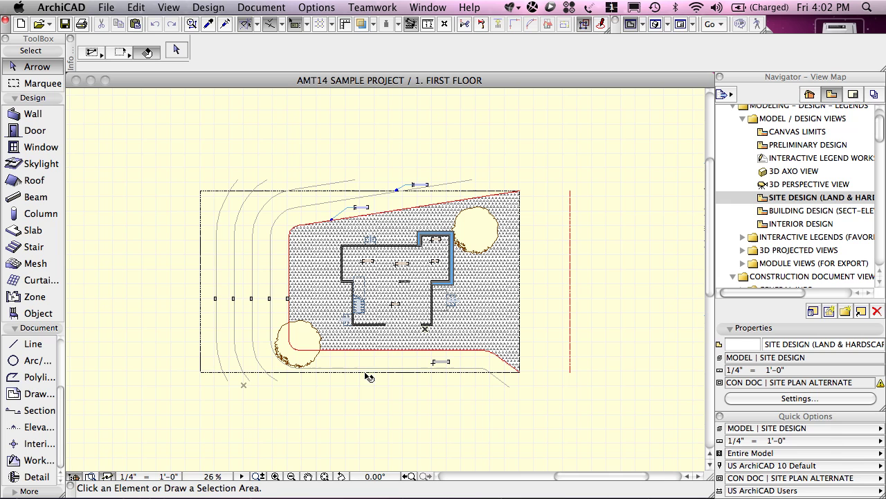
left_click(324, 478)
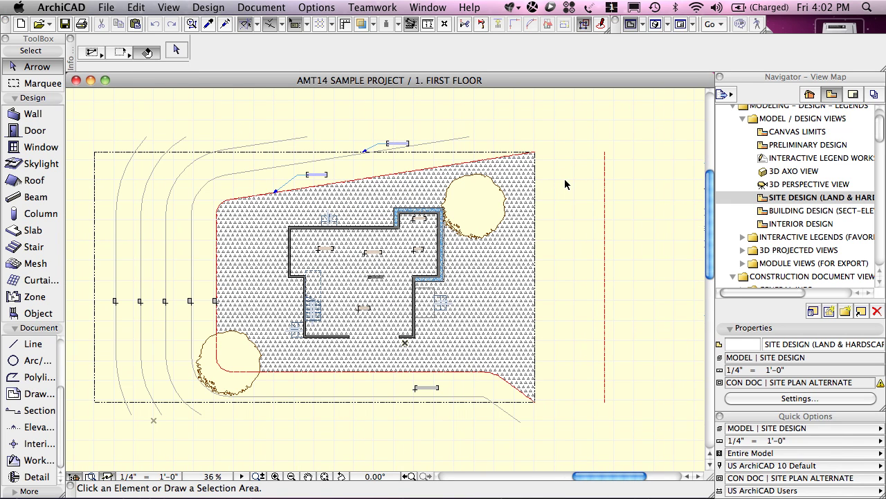
- Inspect the terrain mesh and a tree, then pick the BUILDING DESIGN (SECT-ELEV) view
left_click(446, 160)
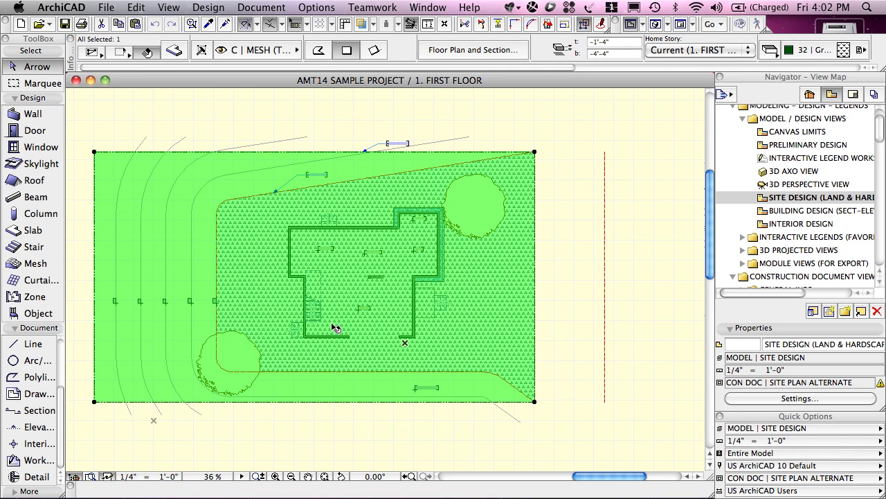
left_click(480, 210)
left_click(564, 205)
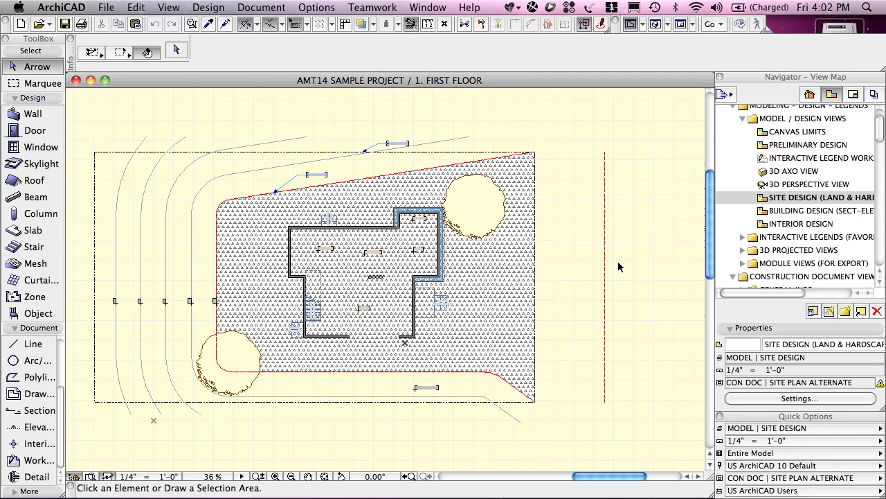
left_click(763, 214)
- Open the BUILDING DESIGN (SECT-ELEV) view and zoom in on the first floor plan
double_click(763, 214)
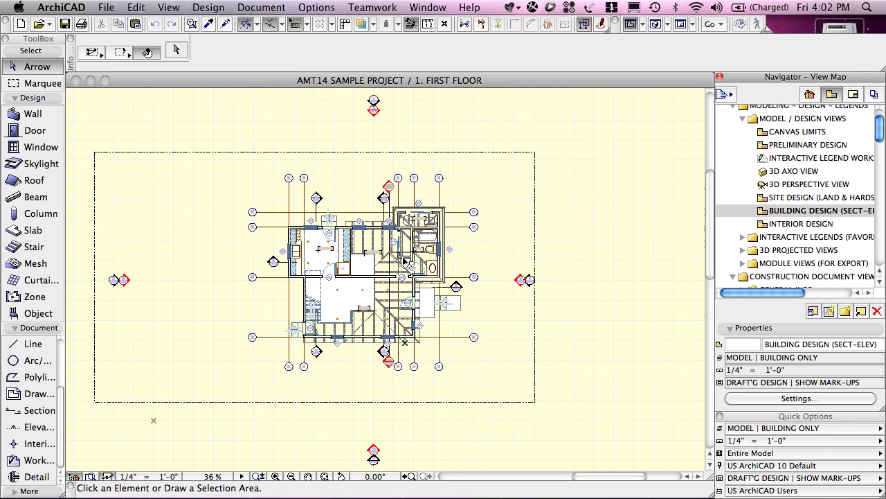
scroll(354, 302, "up", 2)
scroll(354, 302, "up", 2)
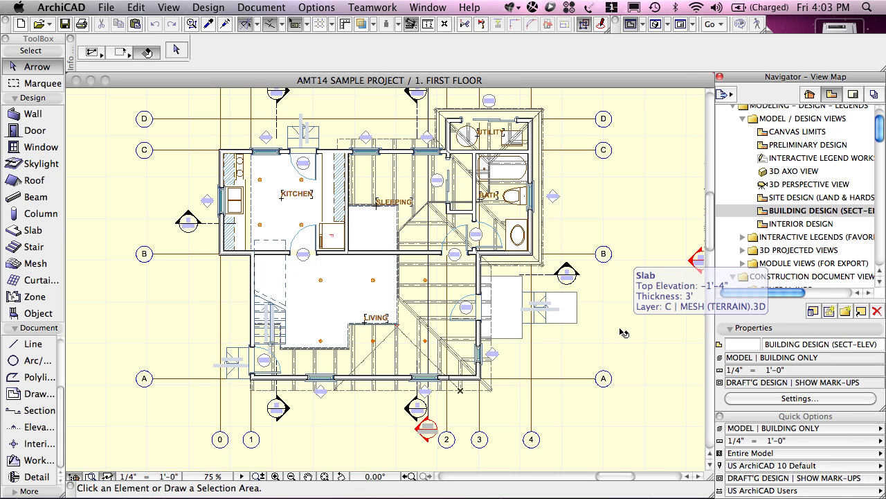
scroll(623, 333, "up", 3)
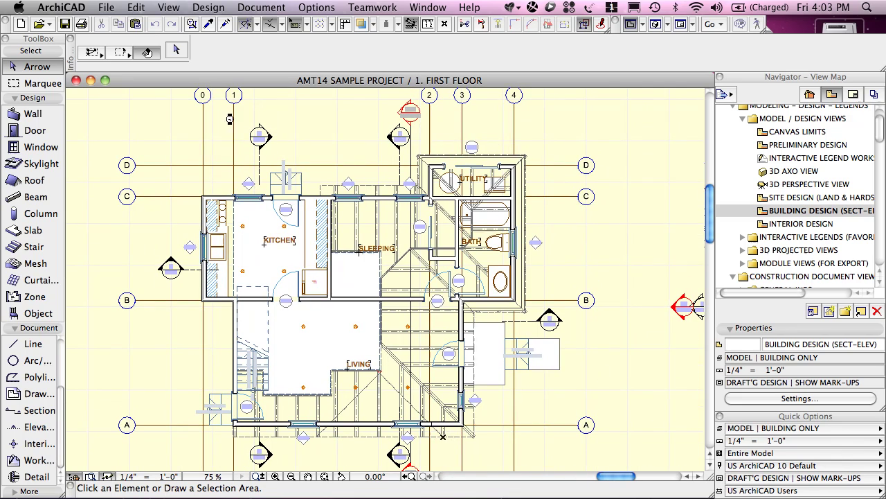
- Draw a Marquee area framing the kitchen's upper-left corner
left_click(25, 83)
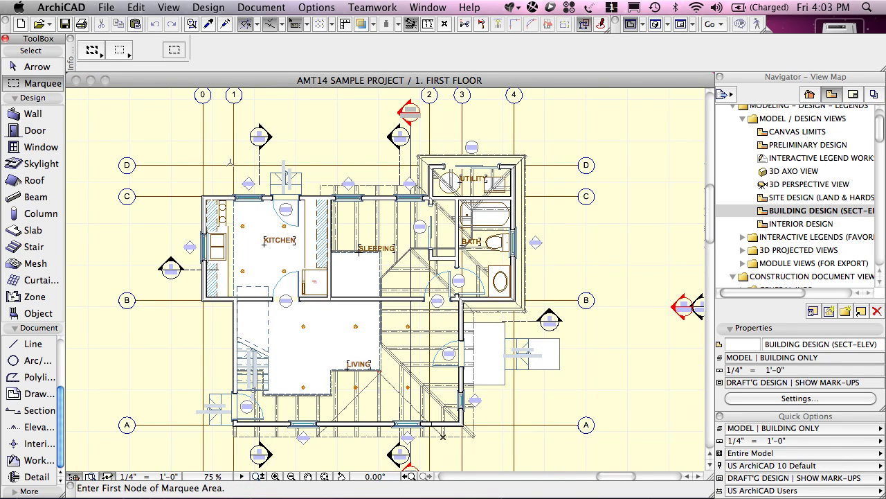
left_click(180, 153)
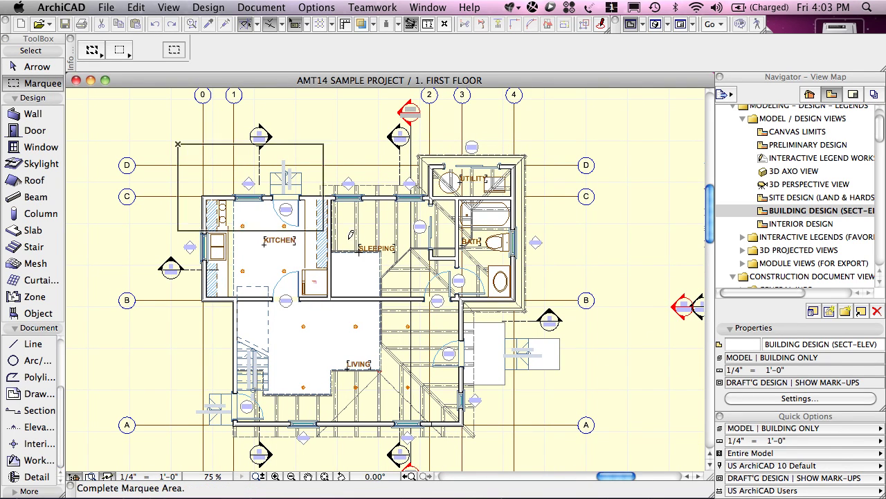
key("Escape")
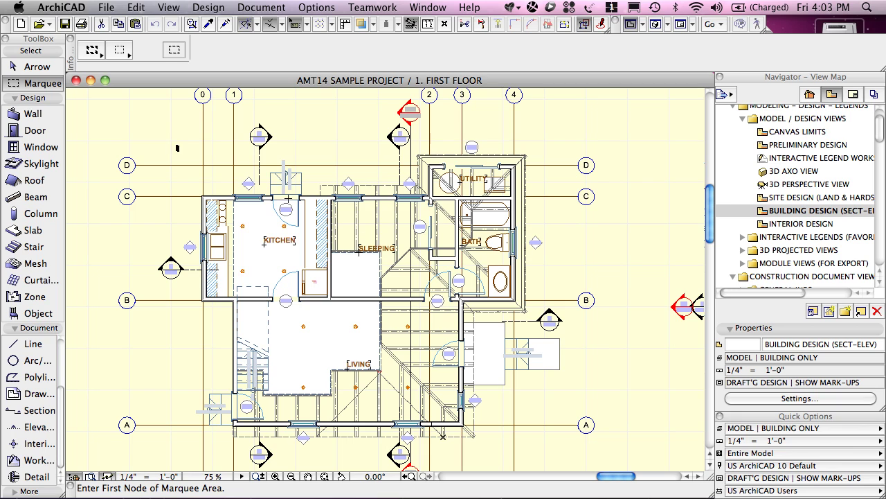
left_click(170, 132)
left_click(389, 229)
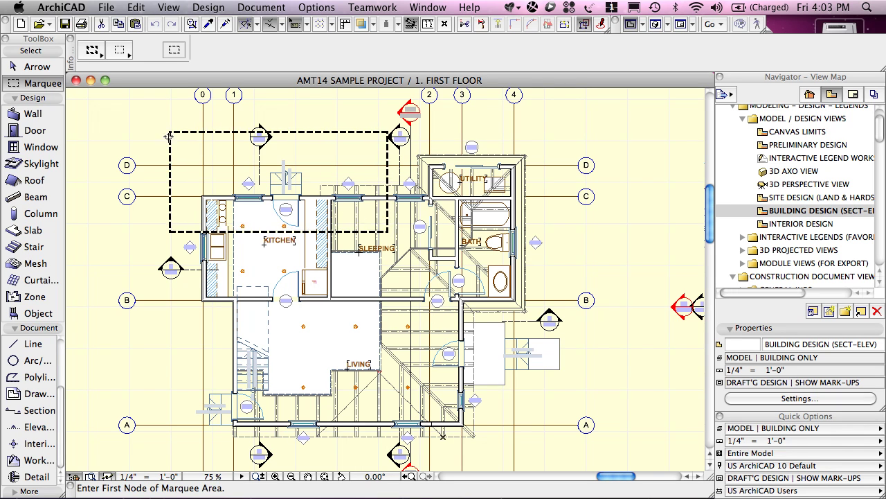
right_click(156, 130)
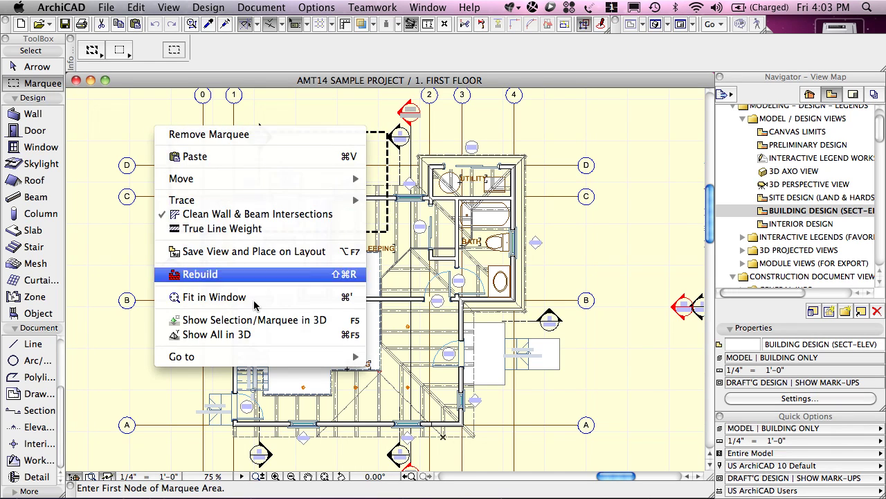
left_click(264, 325)
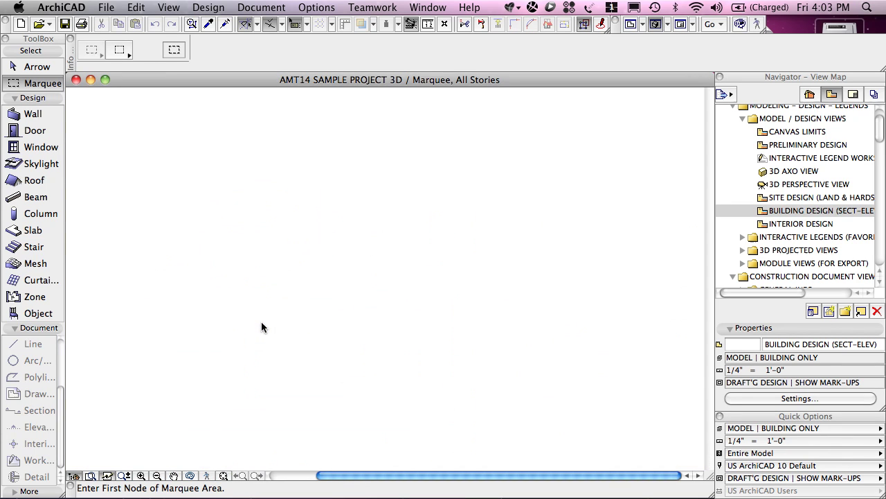
left_click(223, 476)
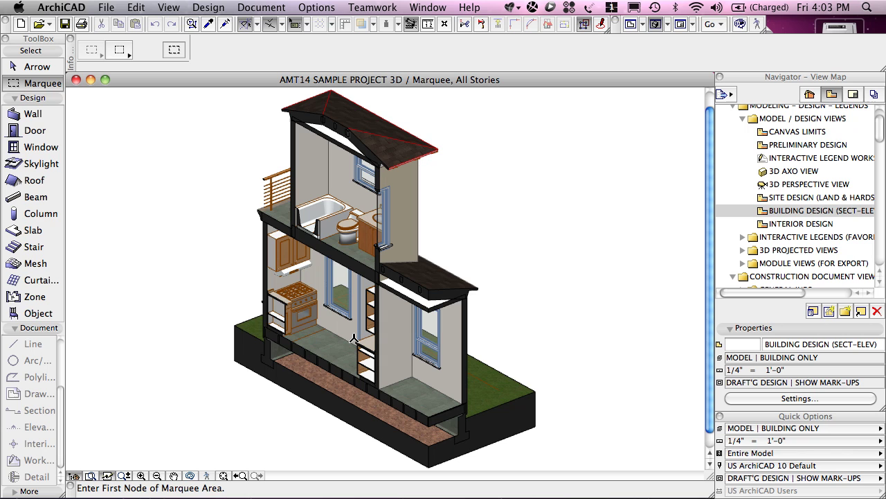
middle_click_drag(354, 338, 395, 288, "shift")
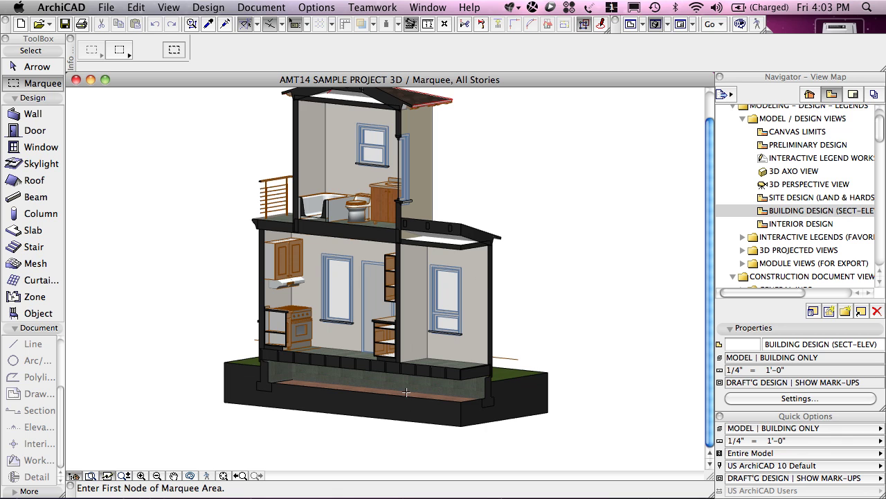
scroll(406, 389, "up", 5)
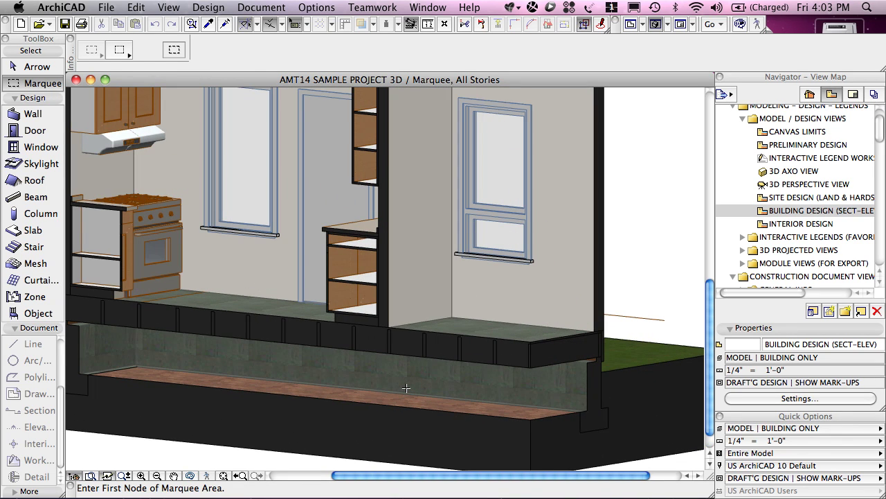
scroll(420, 345, "up", 3)
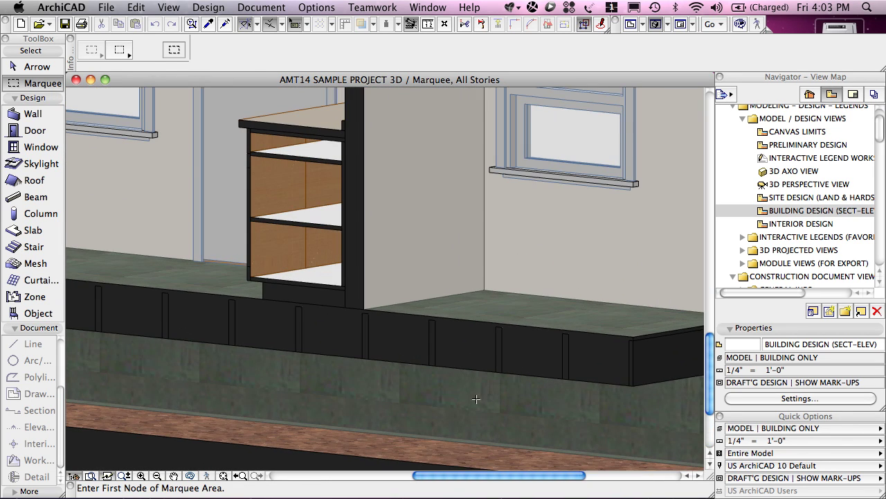
left_click(438, 326)
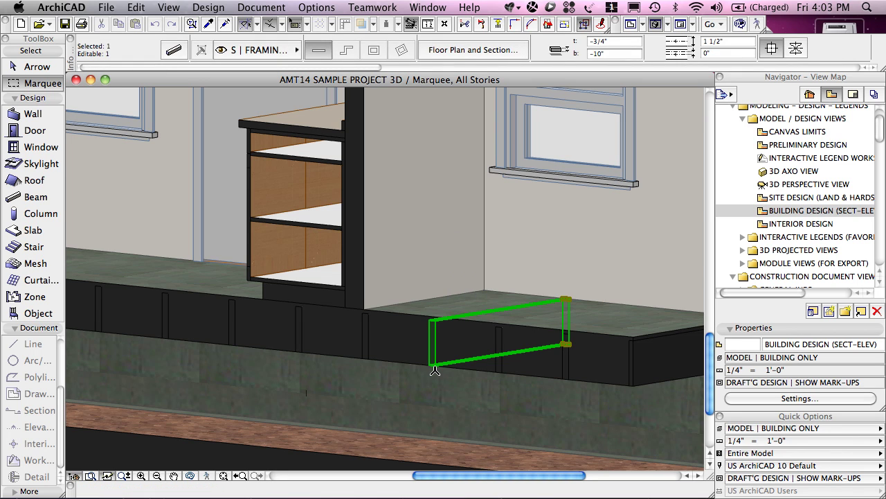
key("Escape")
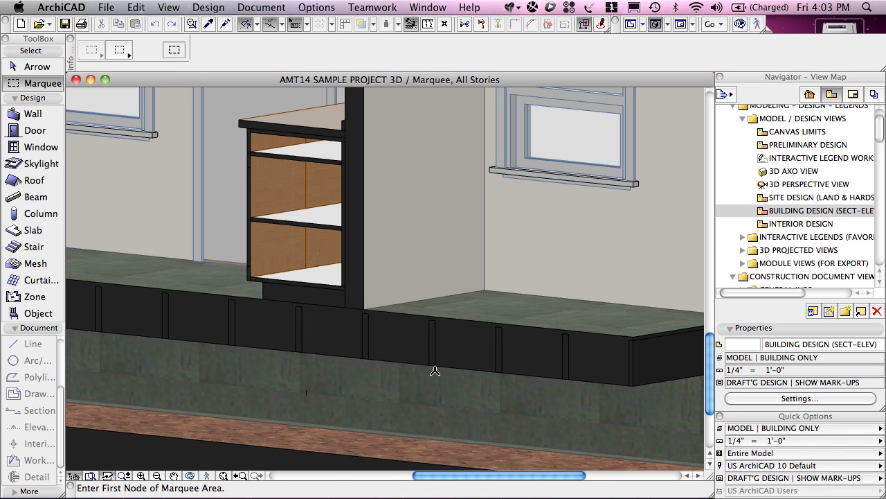
key("F2")
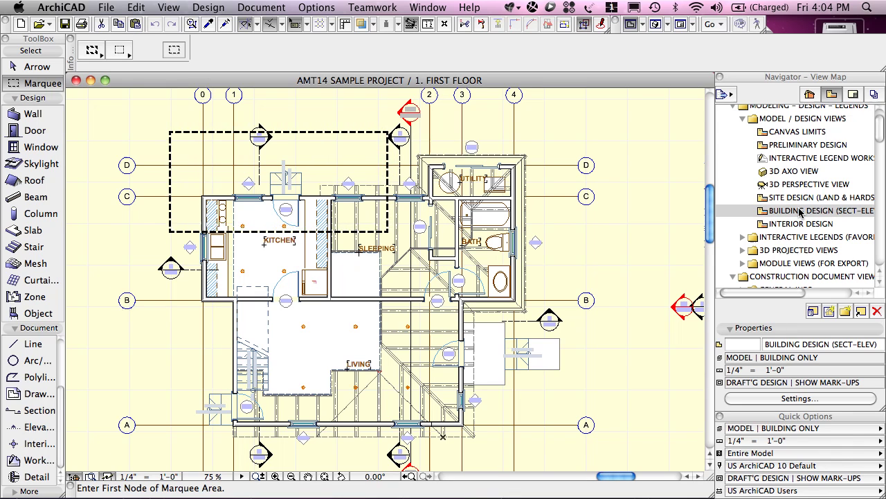
- Apply the 3D AXO VIEW, look over the 3D house, then return to the floor plan
left_click(764, 176)
double_click(763, 176)
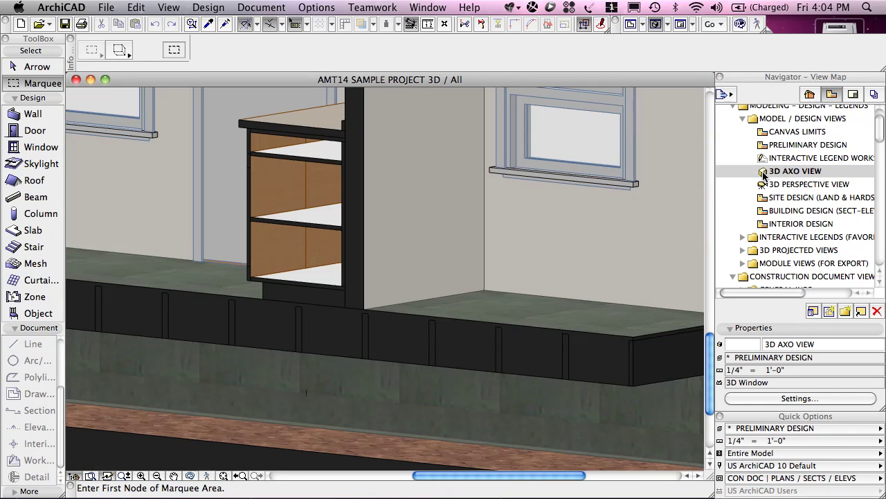
double_click(763, 173)
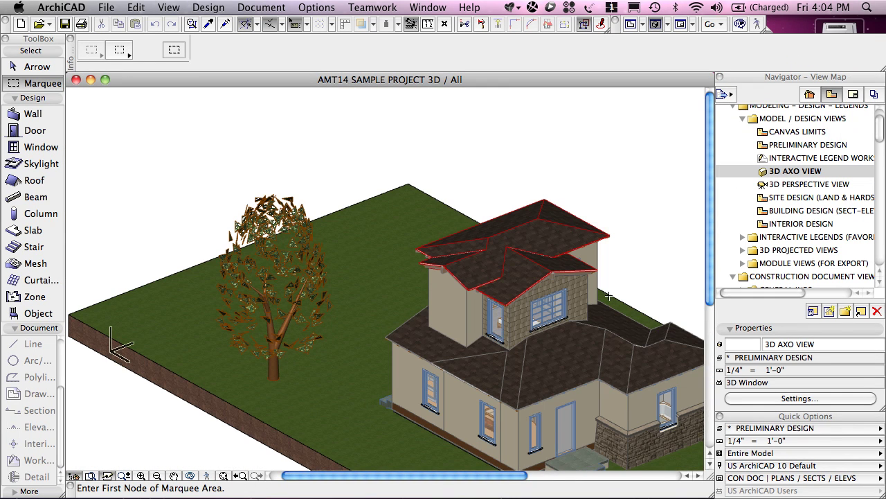
scroll(545, 240, "up", 3)
scroll(545, 241, "right", 5)
scroll(545, 240, "down", 3)
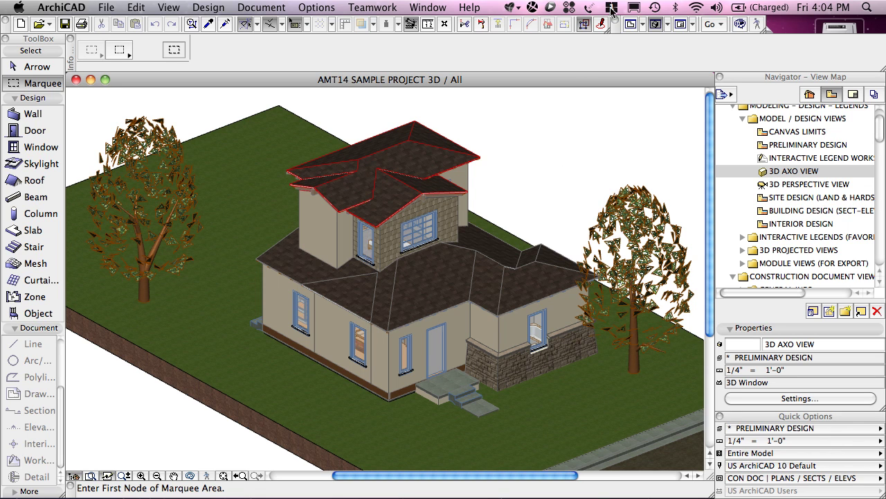
left_click(632, 26)
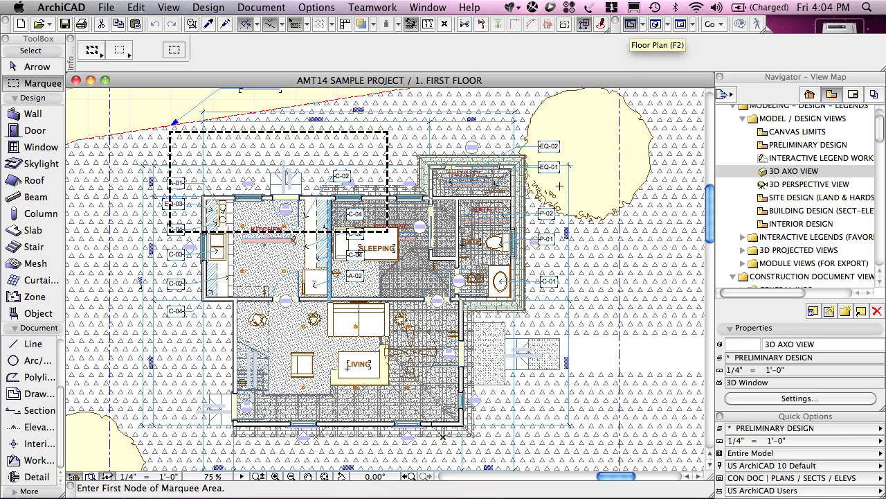
- Switch the Navigator to the Project Map with its stories, sections, elevations, worksheets and 3D
scroll(560, 186, "down", 1)
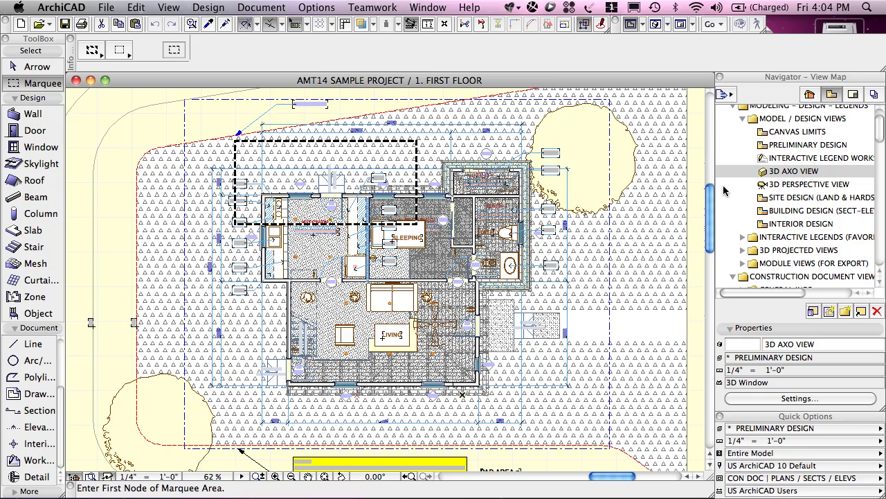
left_click_drag(880, 133, 880, 121)
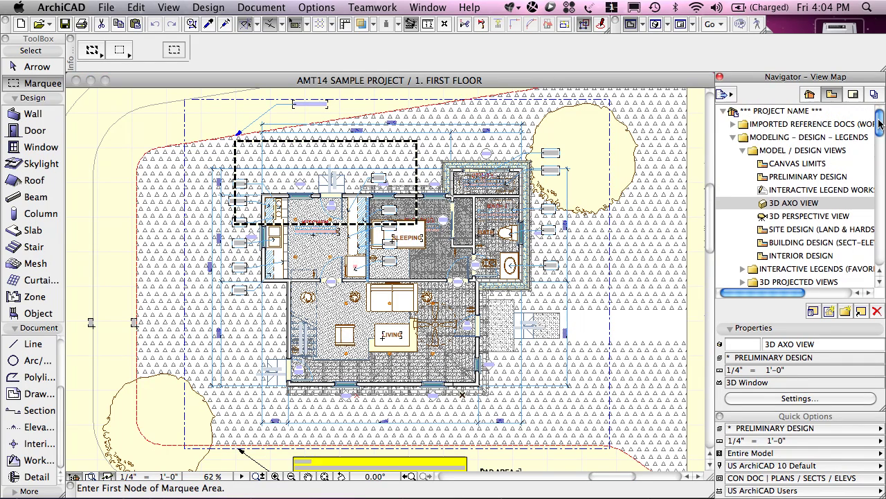
left_click(809, 95)
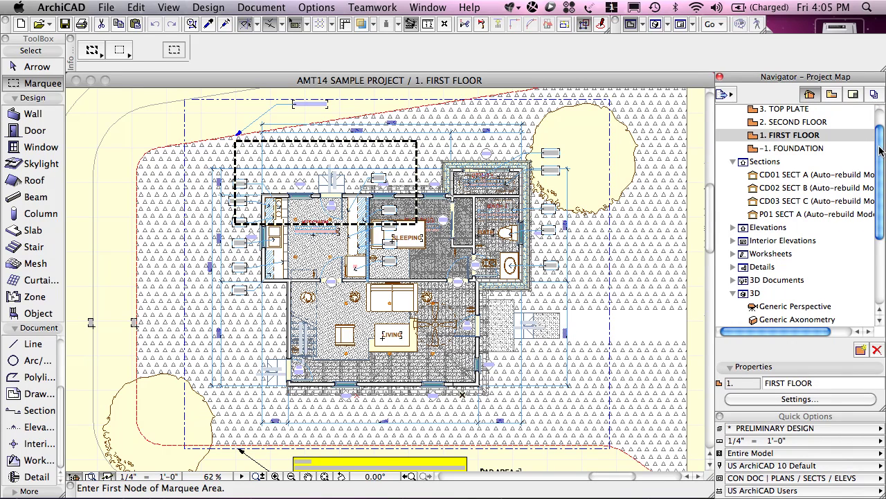
- Back on the View Map, show the plan through INTERIOR DESIGN and clear the marquee
scroll(881, 151, "up", 3)
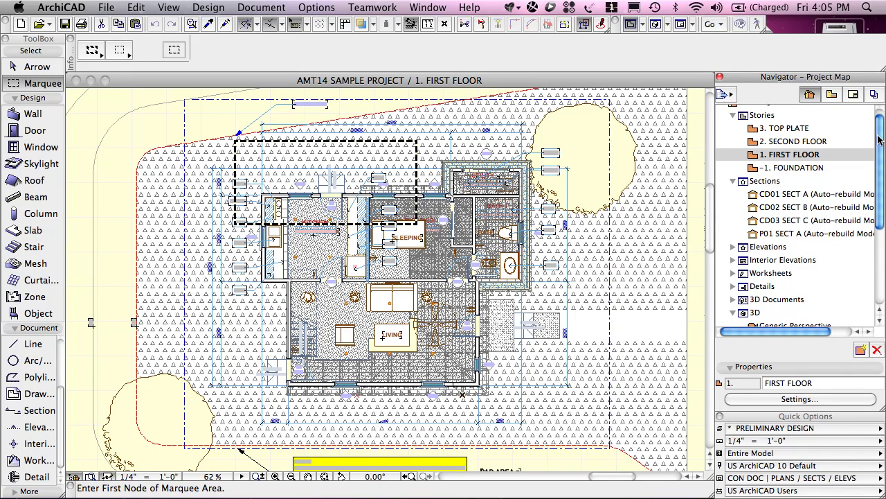
left_click(832, 95)
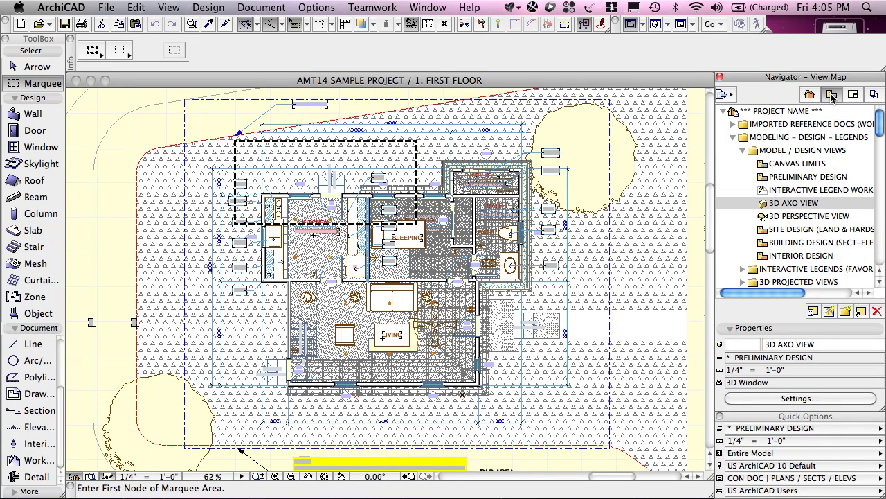
left_click(763, 257)
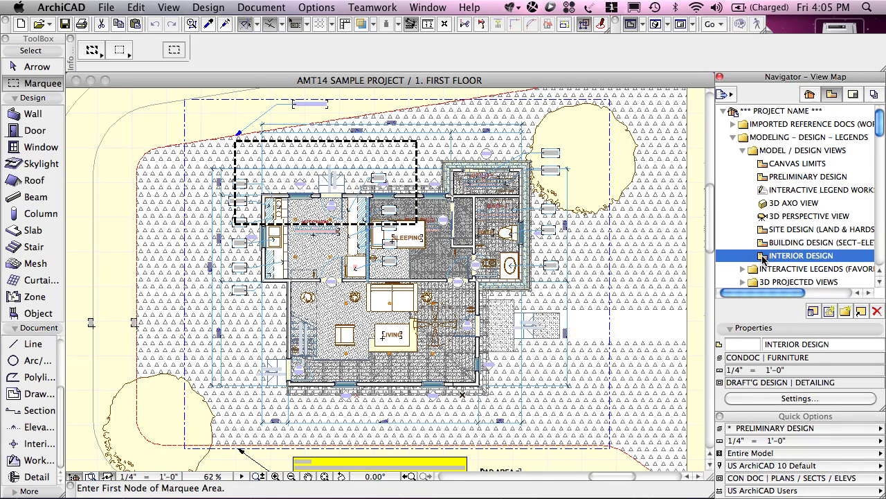
double_click(764, 256)
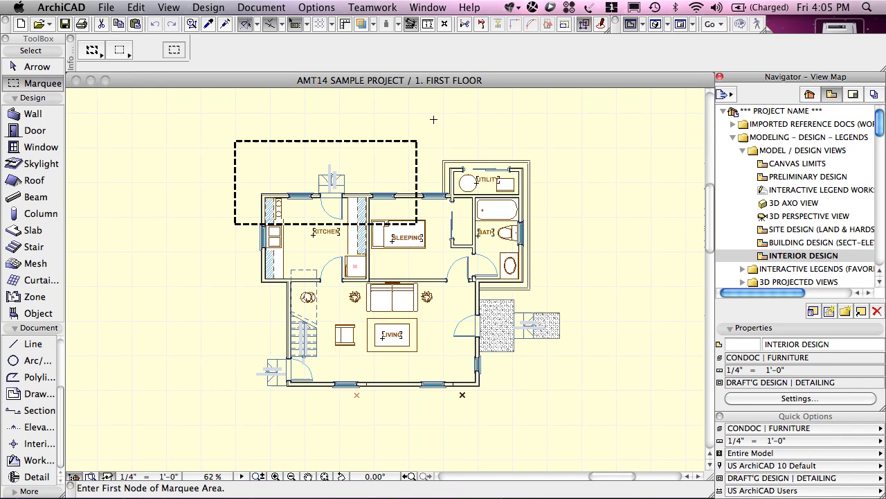
key("Escape")
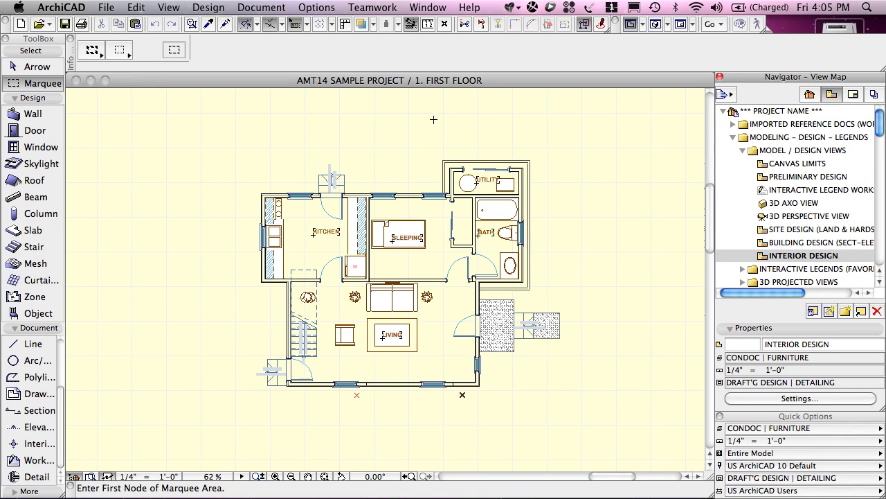
left_click(766, 258)
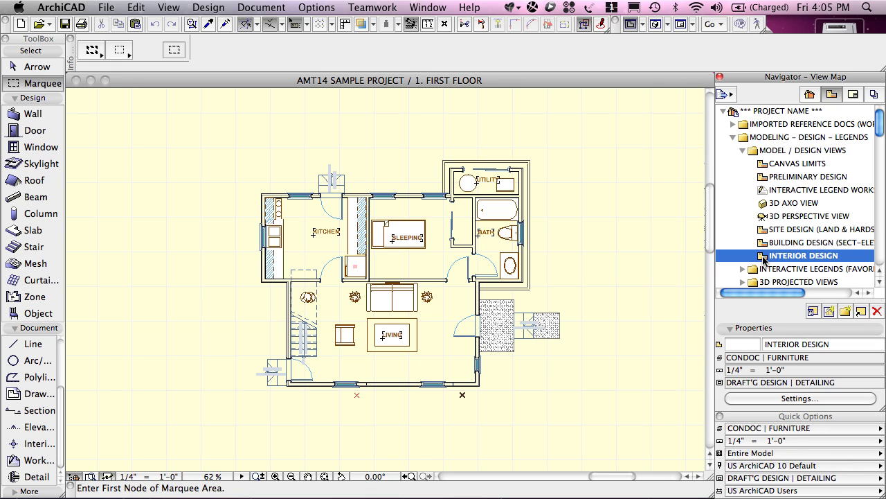
- On the Project Map, open 2. SECOND FLOOR, then return to 1. FIRST FLOOR
left_click(810, 96)
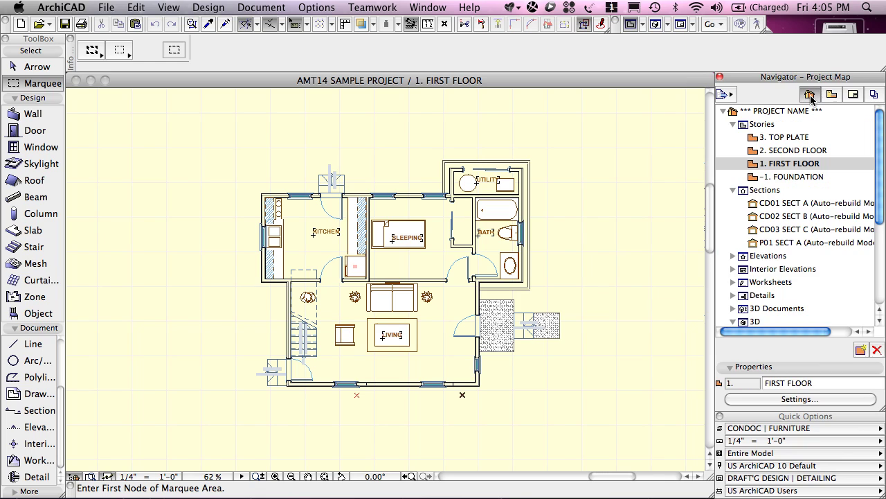
left_click(754, 150)
double_click(753, 151)
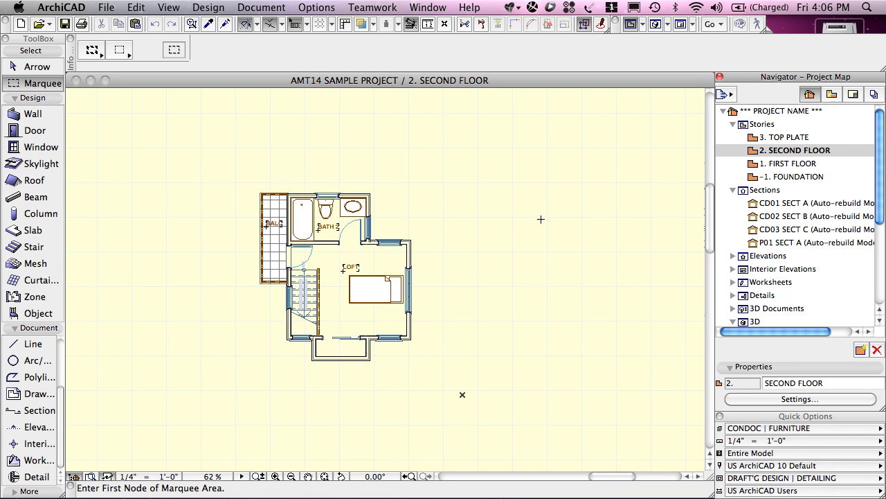
left_click(759, 165)
double_click(757, 167)
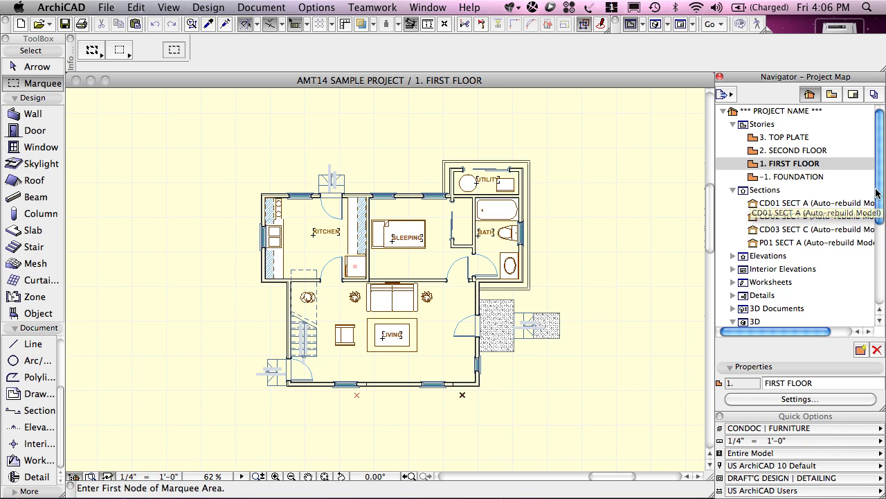
double_click(757, 203)
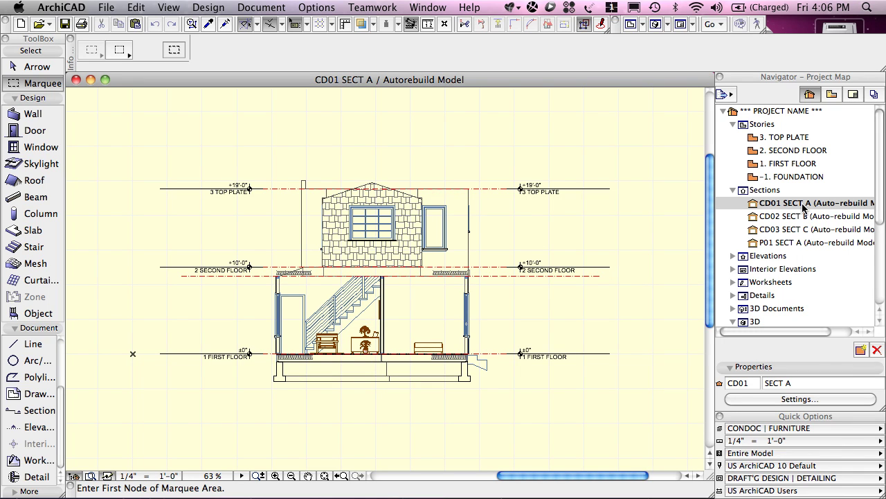
left_click(880, 184)
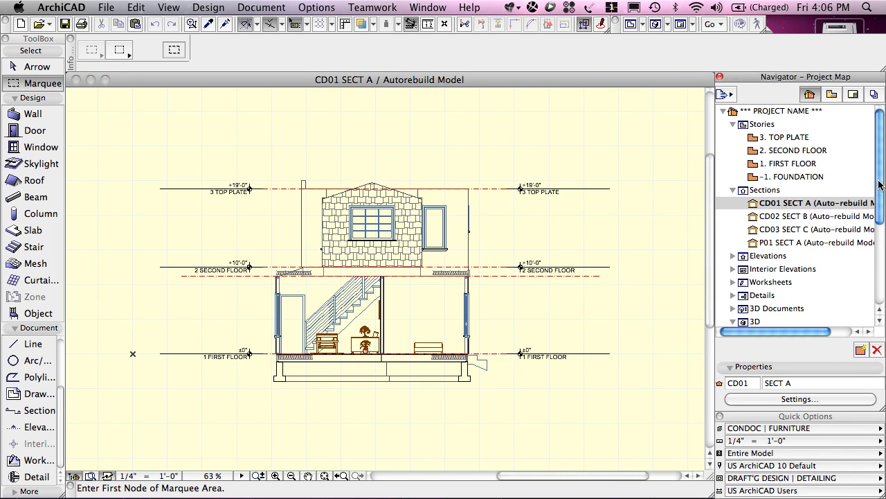
scroll(882, 184, "down", 1)
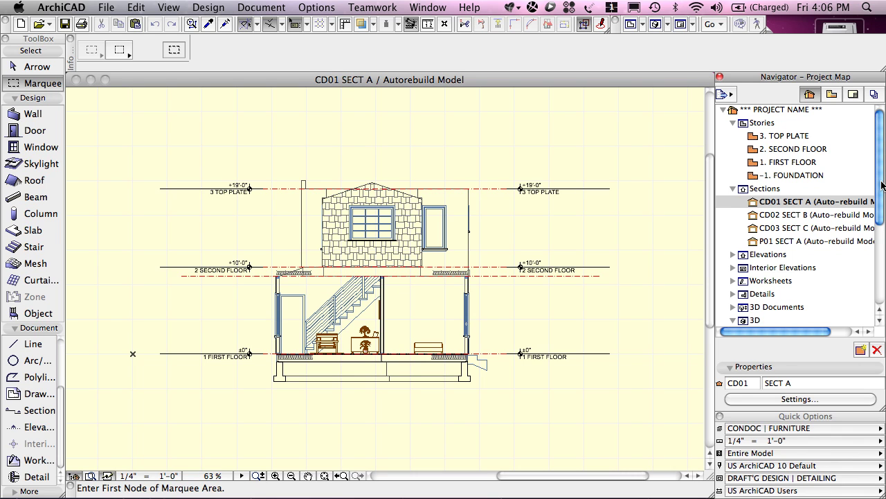
left_click(755, 163)
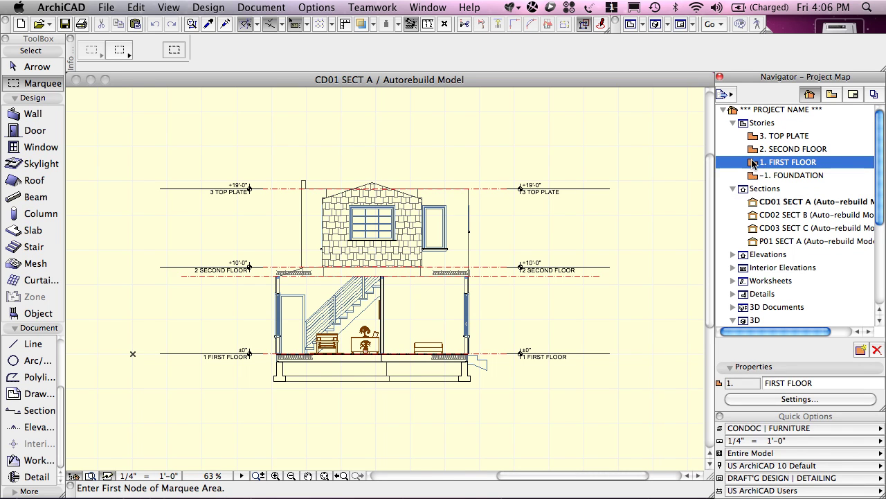
double_click(754, 163)
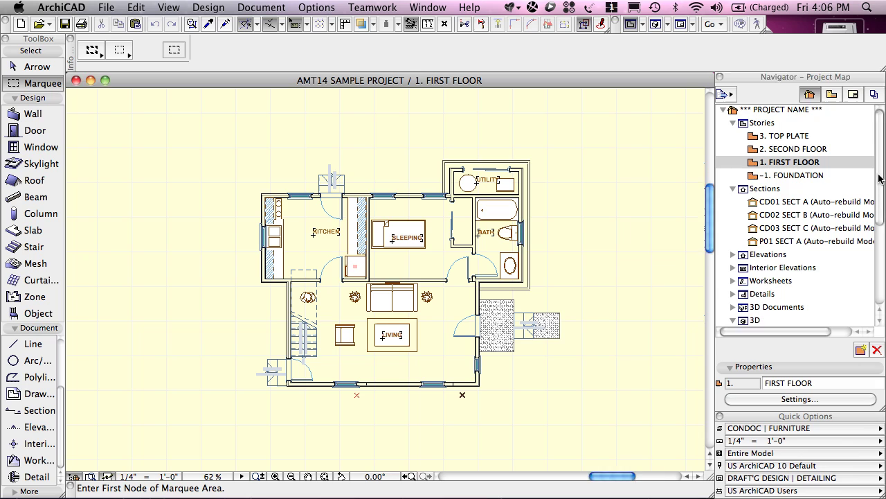
- Scroll the Project Map to the Worksheets category and bring up its context menu
left_click_drag(880, 178, 881, 228)
left_click(745, 194)
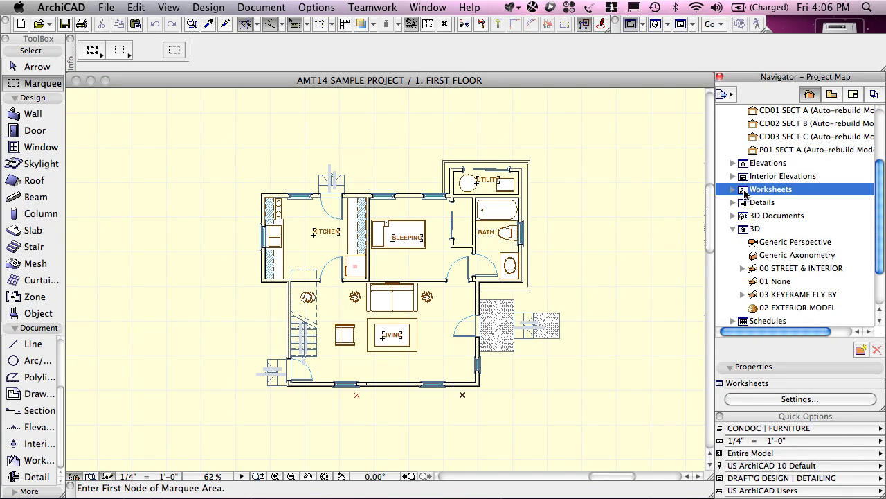
left_click(747, 205)
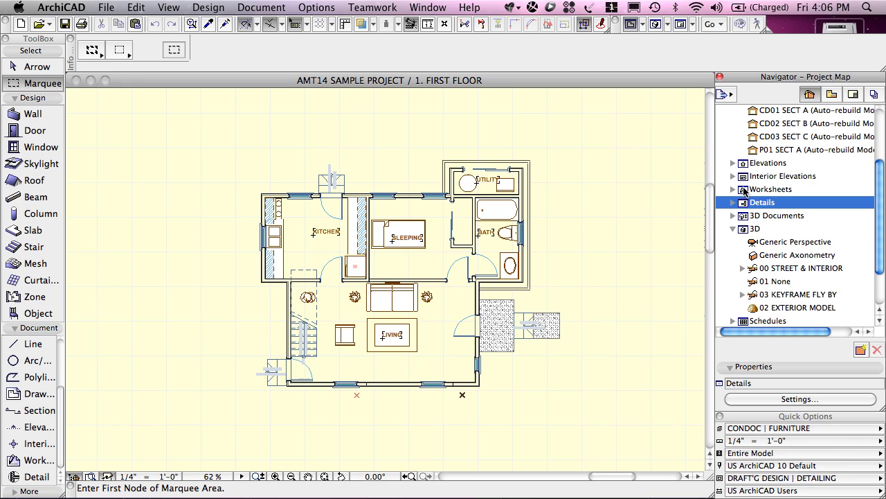
left_click(745, 191)
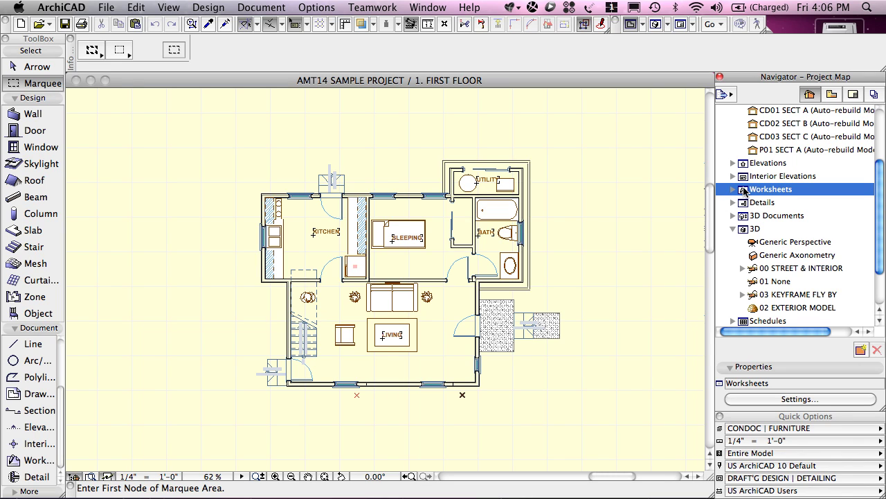
right_click(744, 193)
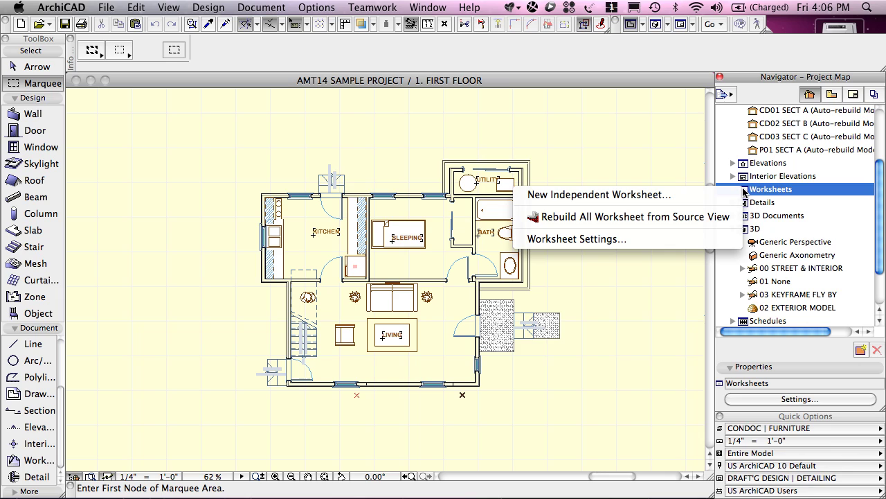
- Create independent worksheet LG-05 and rename it NEW WORKSHEET in Properties
left_click(626, 196)
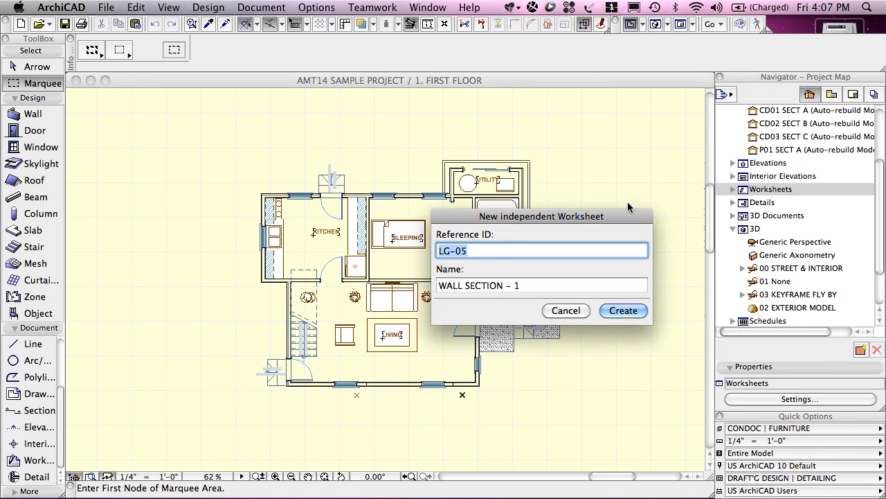
left_click(623, 311)
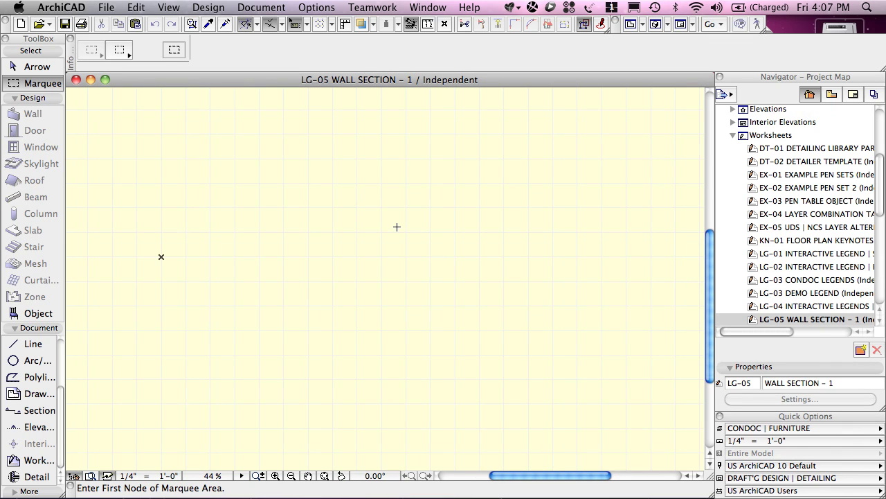
left_click(785, 320)
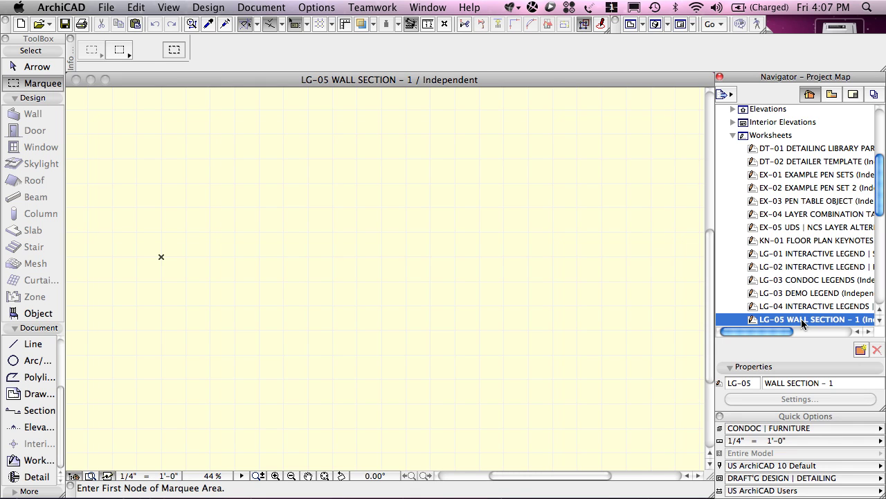
left_click(848, 381)
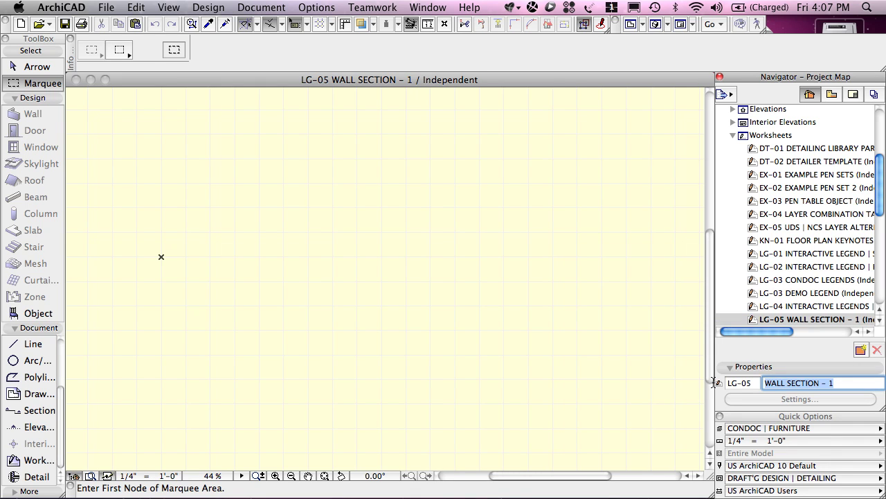
type("NEW WO")
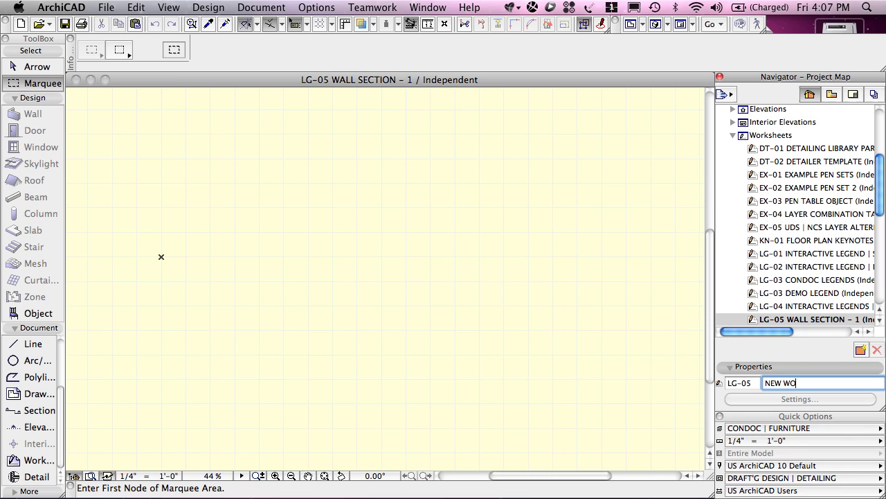
type("RKSHEET")
key("Return")
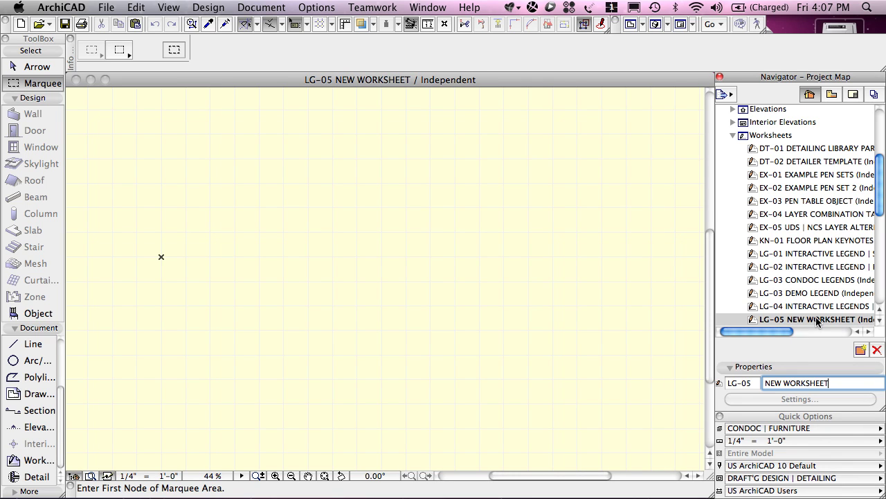
- Check the Worksheets and DT-01 context menus, collapse Worksheets, and show the Details actions
right_click(745, 138)
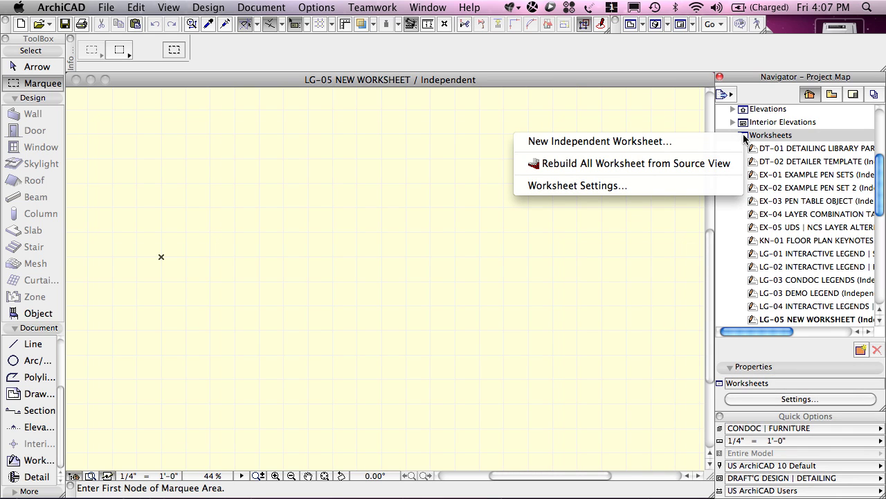
left_click(776, 138)
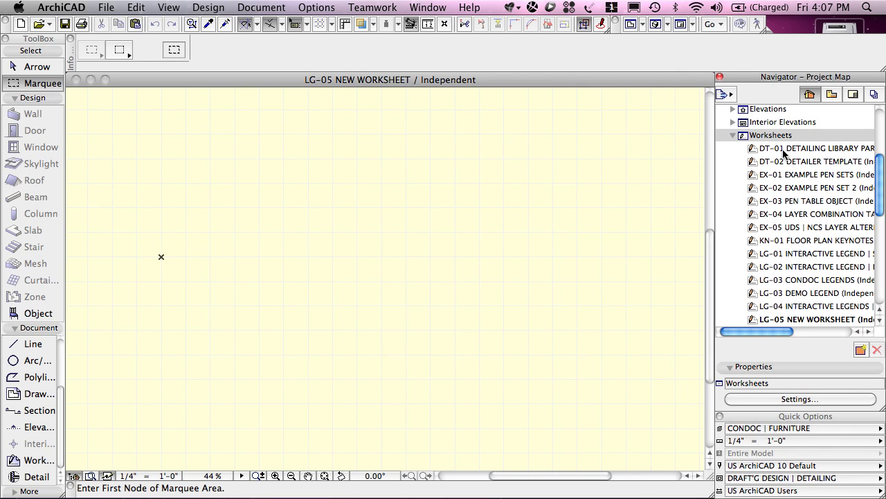
right_click(784, 151)
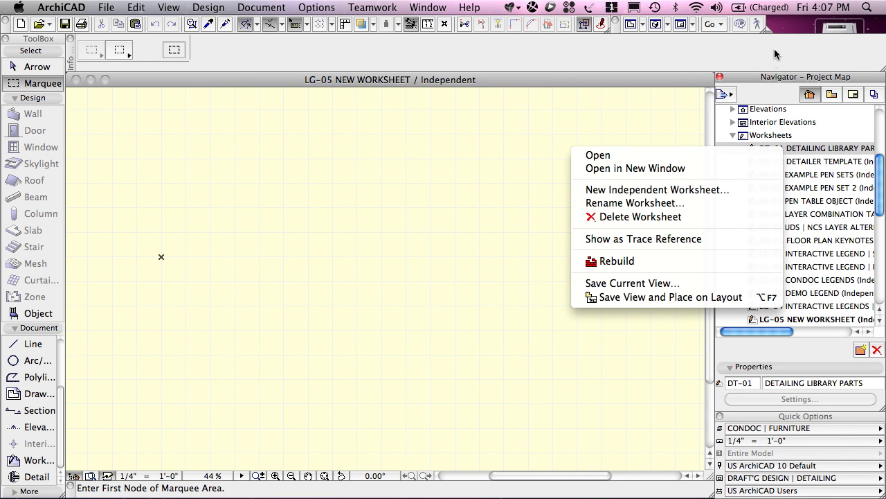
left_click(776, 98)
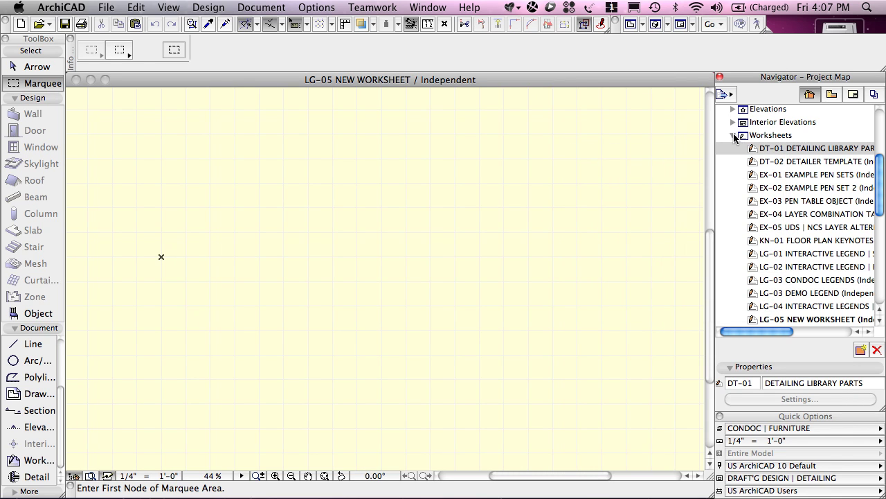
left_click(734, 135)
right_click(744, 150)
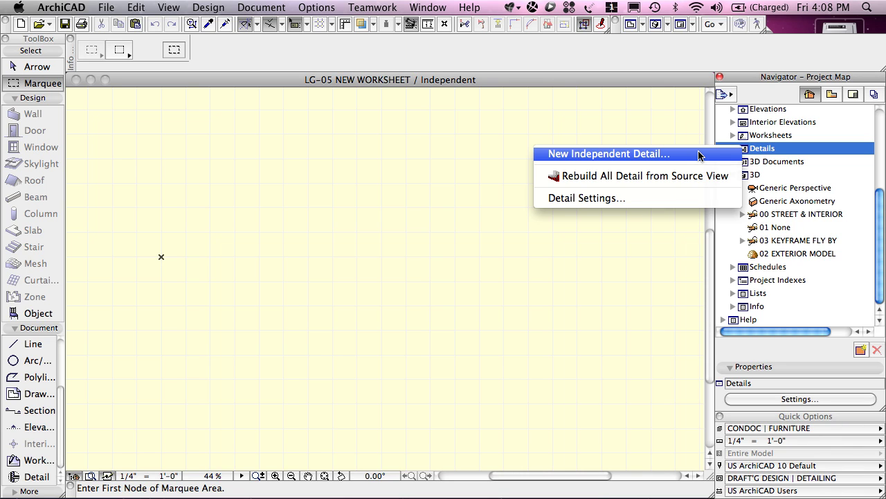
- Dismiss the Details menu, expand and collapse 00 STREET & INTERIOR, and scroll the tree to the top
left_click(881, 208)
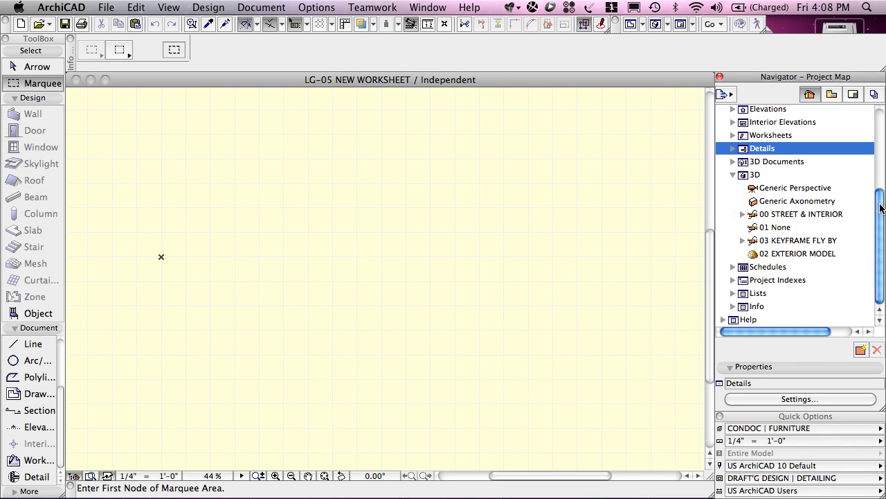
left_click(743, 214)
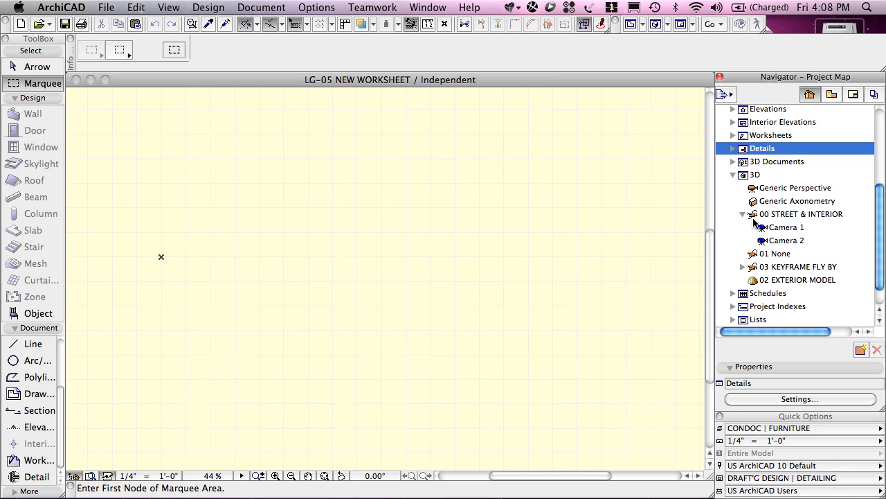
left_click(743, 215)
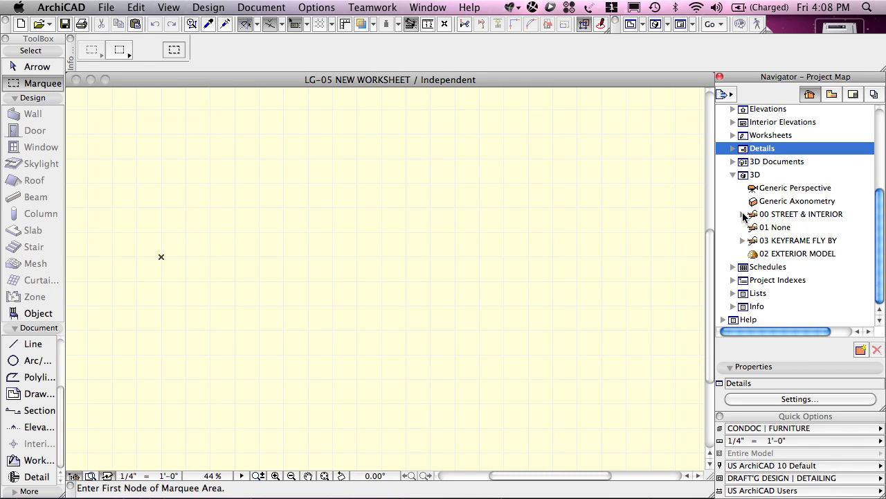
left_click_drag(879, 214, 881, 131)
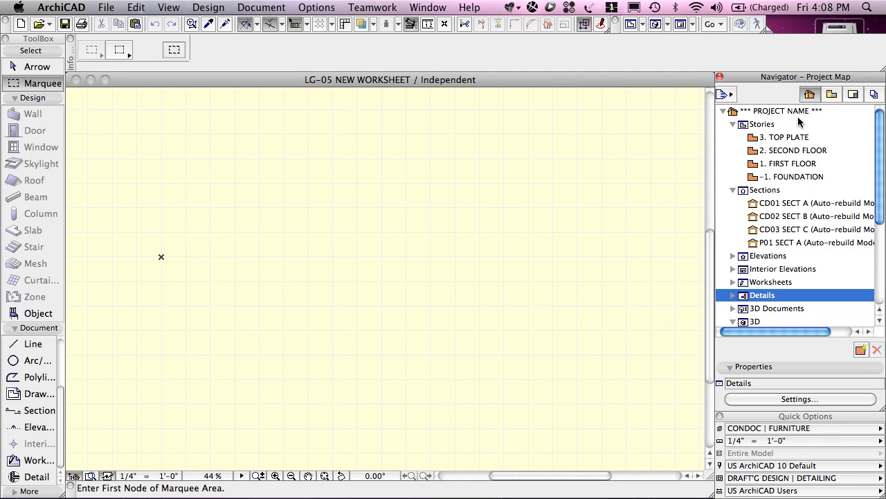
- Switch the Navigator to the View Map and return focus to worksheet LG-05
left_click(832, 94)
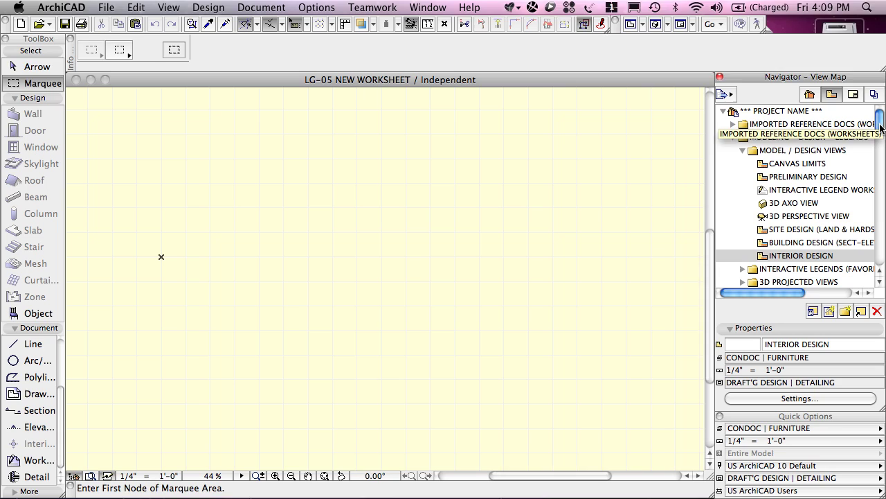
left_click(669, 185)
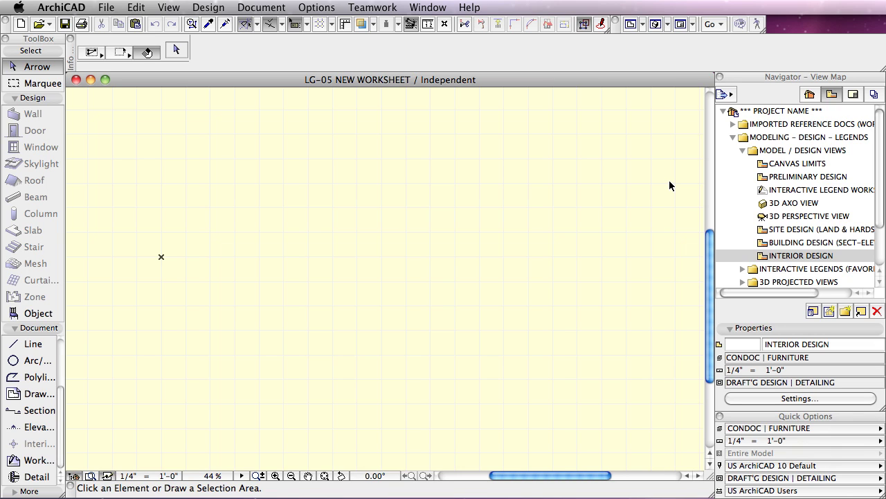
- Collapse MODEL / DESIGN VIEWS and MODELING – DESIGN – LEGENDS, then select IMPORTED REFERENCE DOCS (WORKSHEETS)
left_click(811, 152)
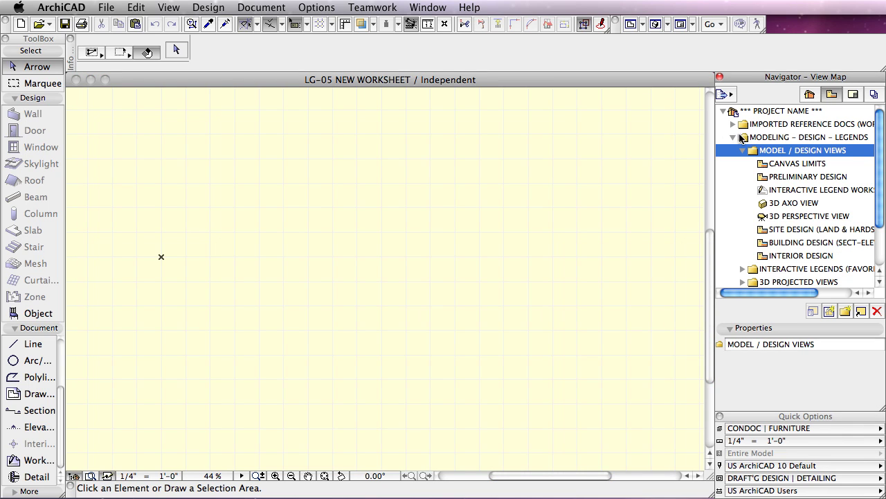
left_click(745, 140)
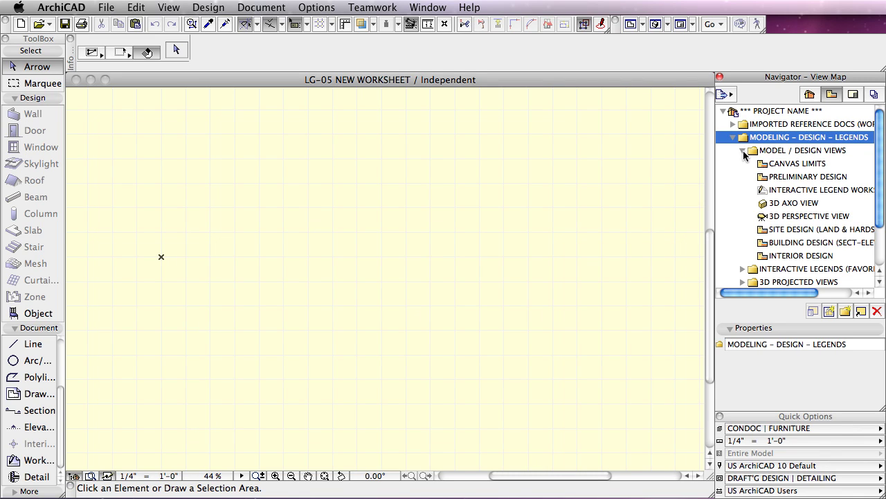
left_click(743, 151)
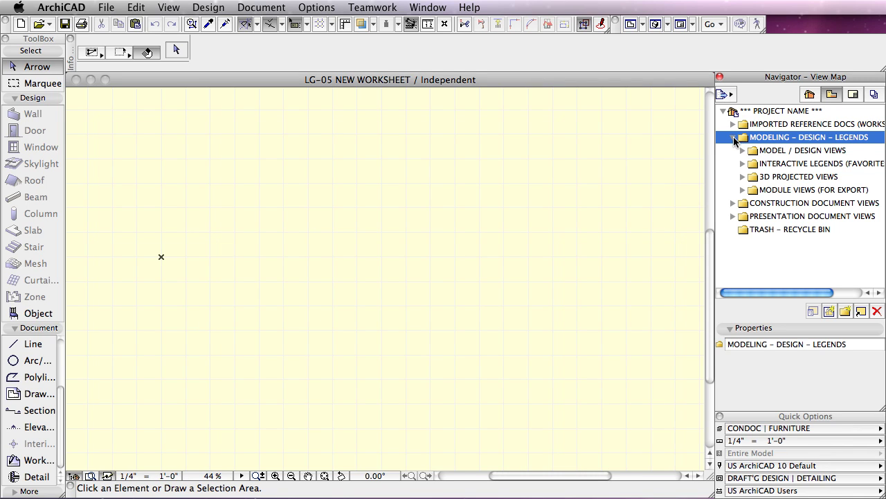
left_click(733, 137)
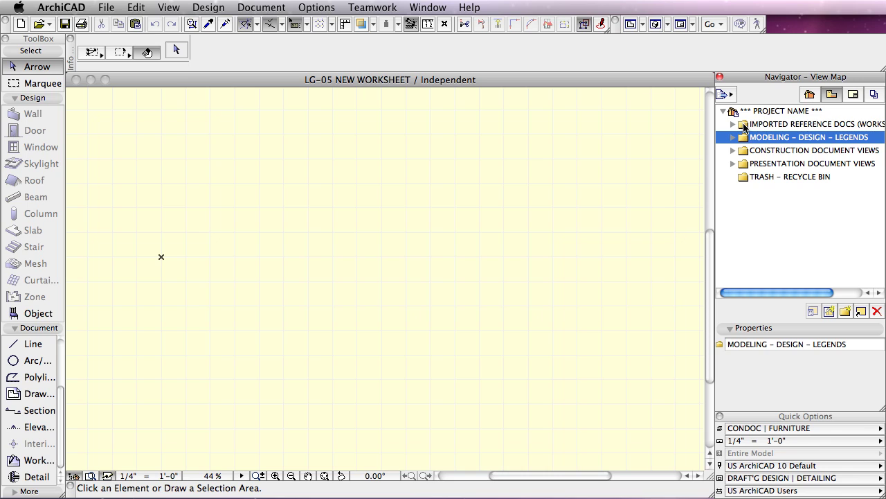
left_click(744, 126)
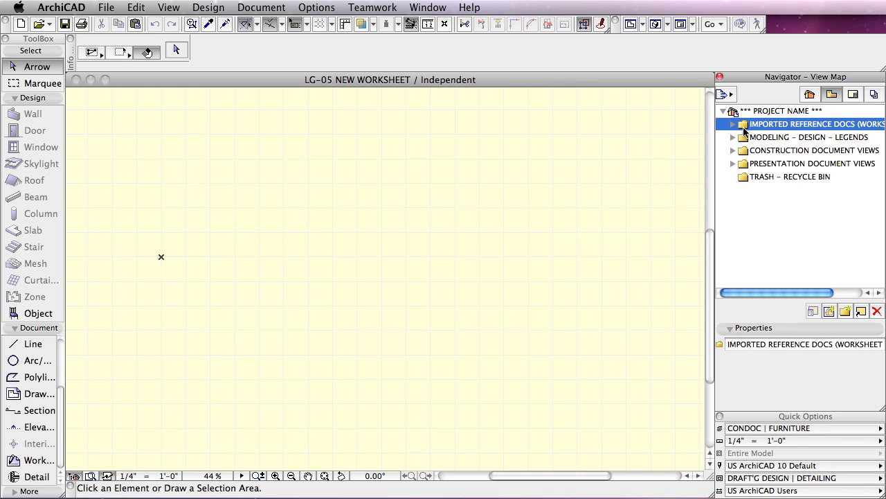
left_click(745, 140)
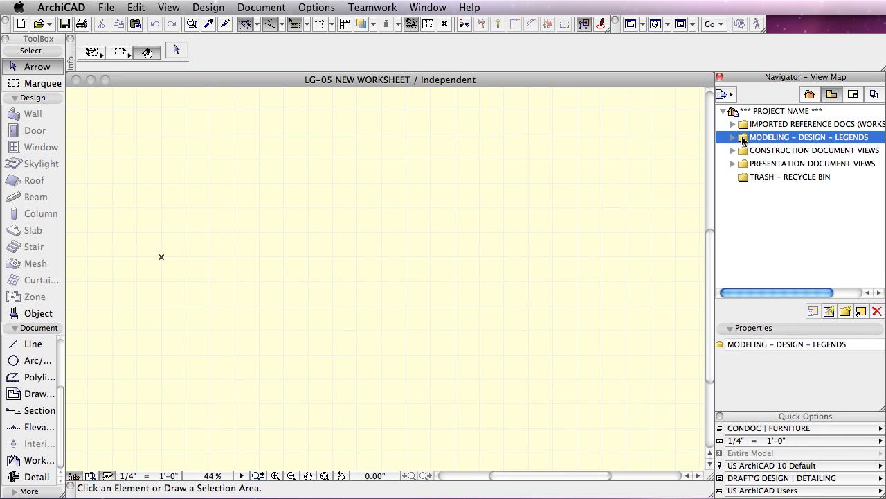
left_click(744, 152)
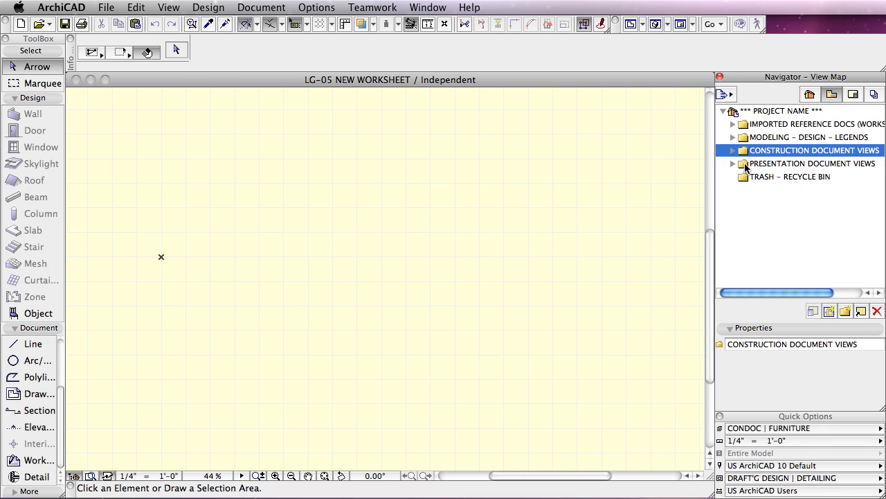
left_click(746, 166)
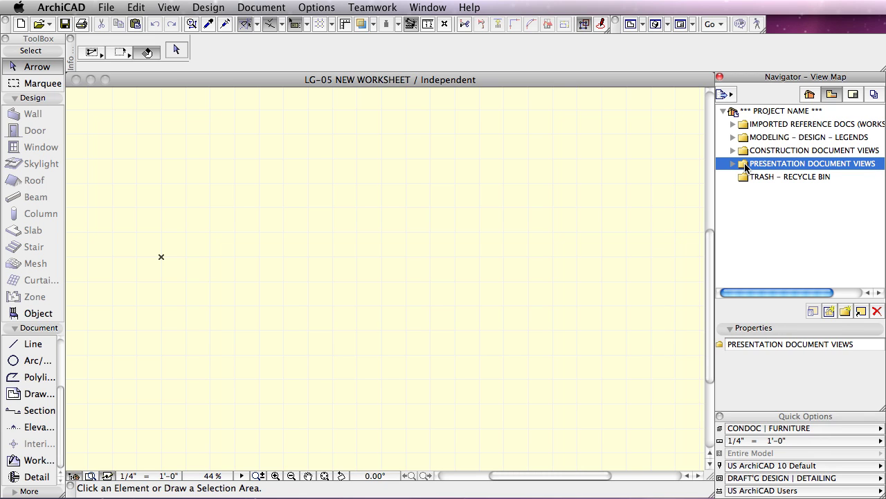
left_click(733, 164)
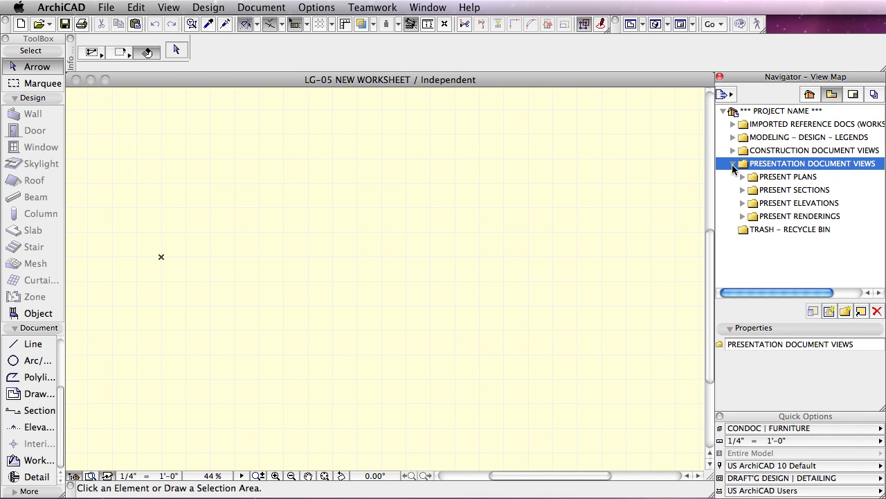
left_click(743, 203)
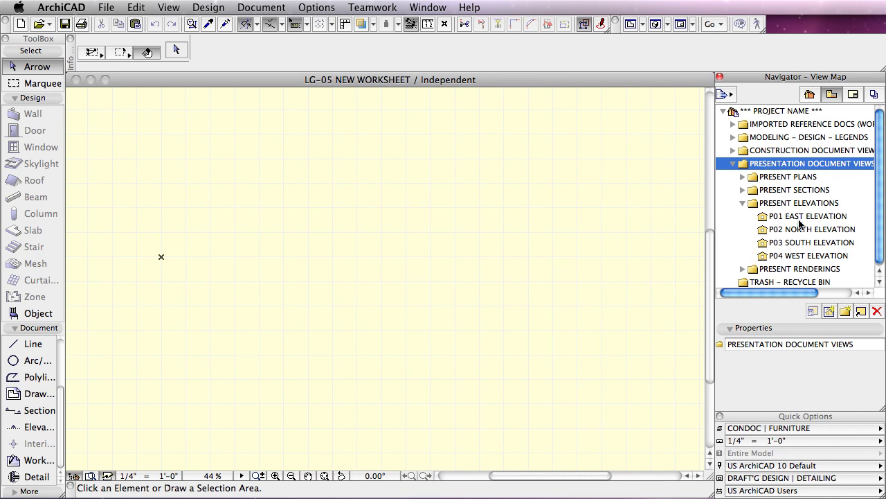
left_click(743, 202)
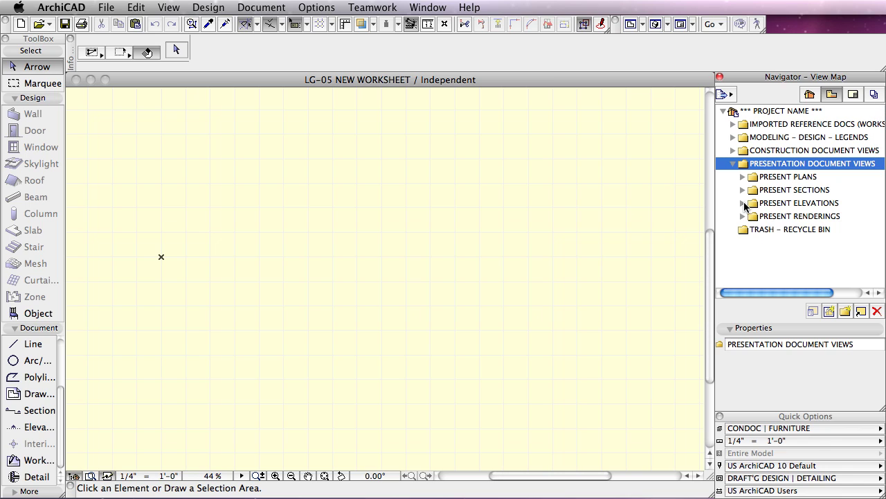
left_click(734, 164)
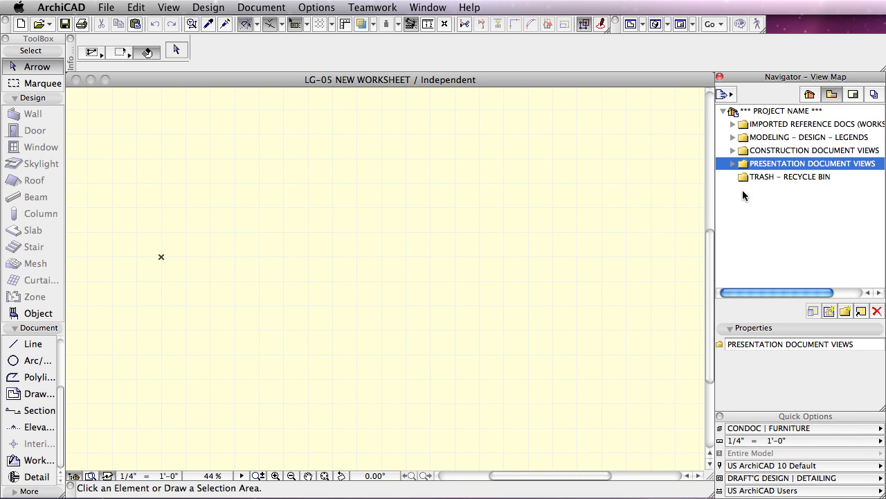
left_click(742, 178)
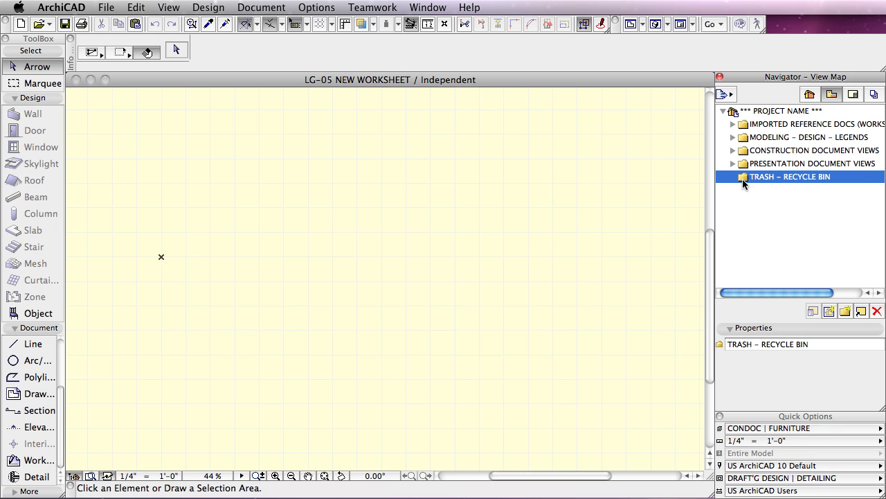
- Create a new View Map folder named EXAMPLE
left_click(846, 312)
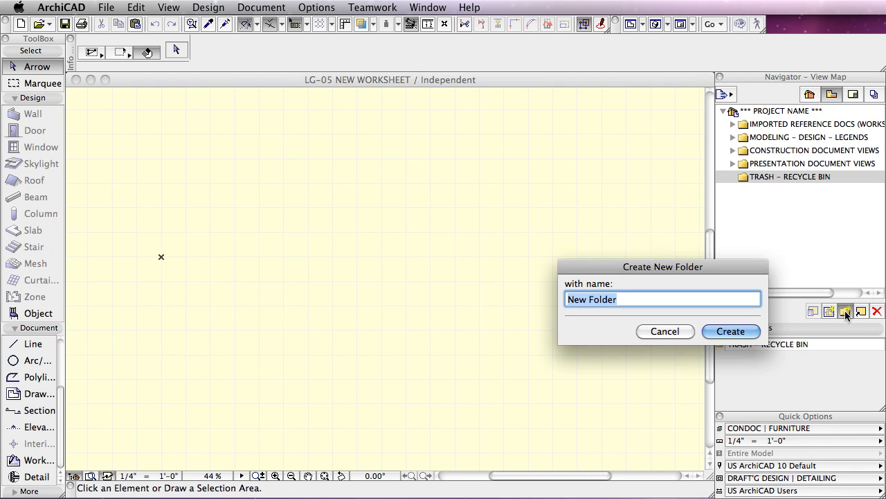
type("E")
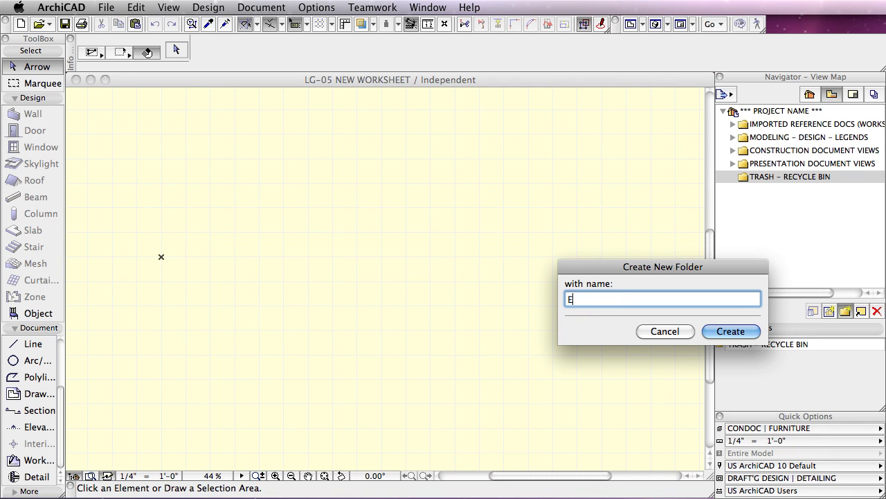
type("XAMPLE")
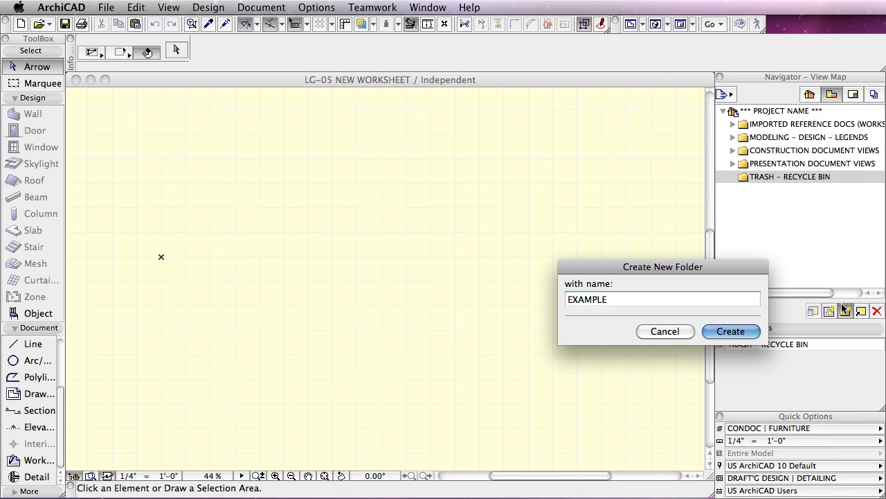
key("Return")
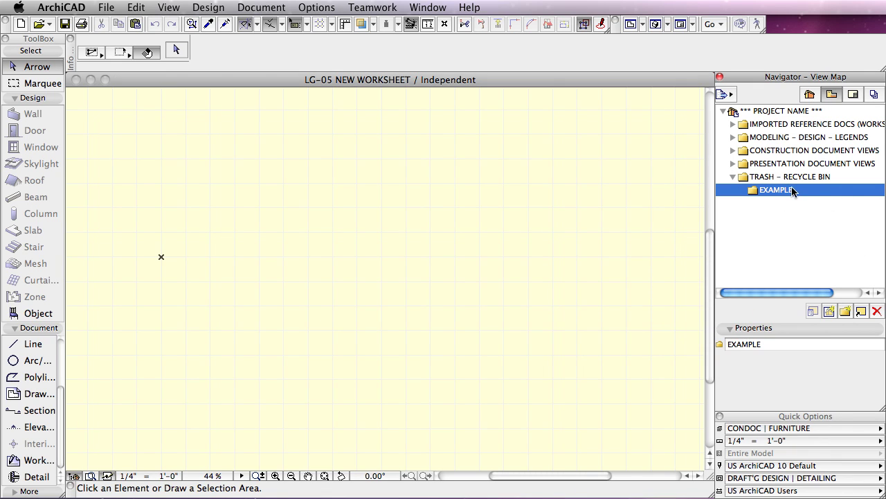
- Drag EXAMPLE up the View Map tree toward Construction Document Views, then collapse that folder
left_click_drag(755, 191, 753, 168)
left_click_drag(747, 153, 730, 144)
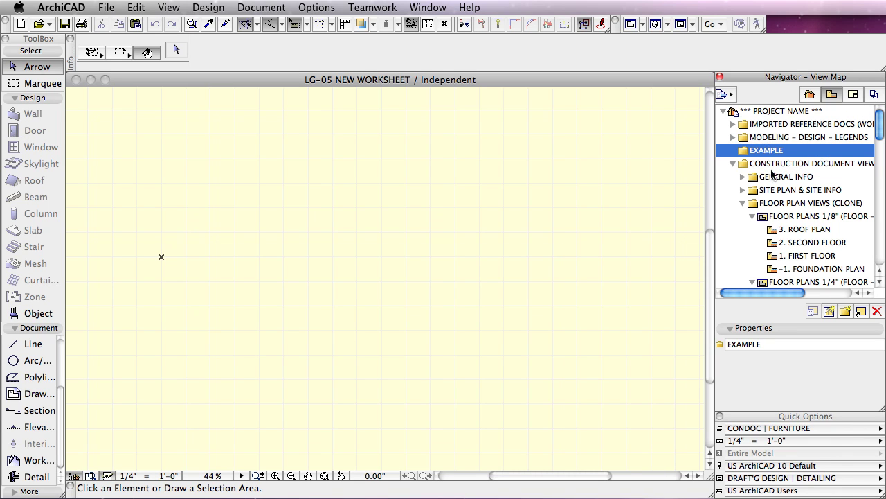
left_click(733, 164)
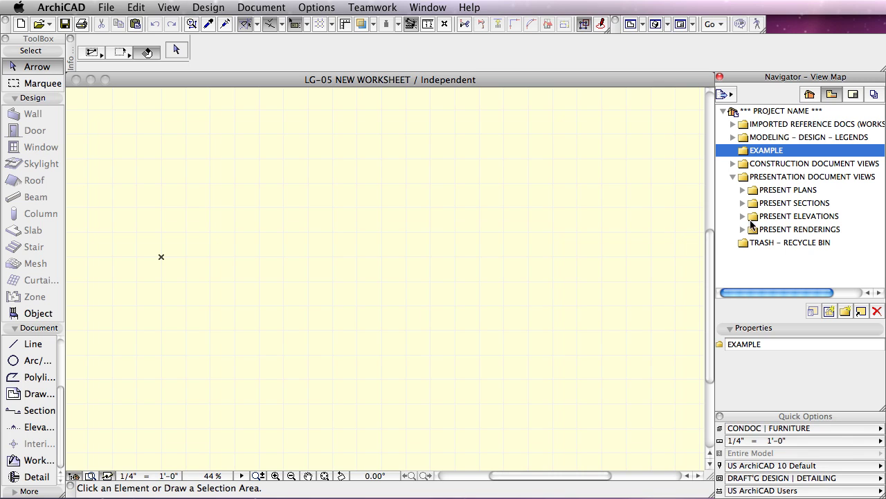
- Move PRESENT RENDERINGS into the EXAMPLE folder and check its contents
left_click_drag(754, 233, 767, 150)
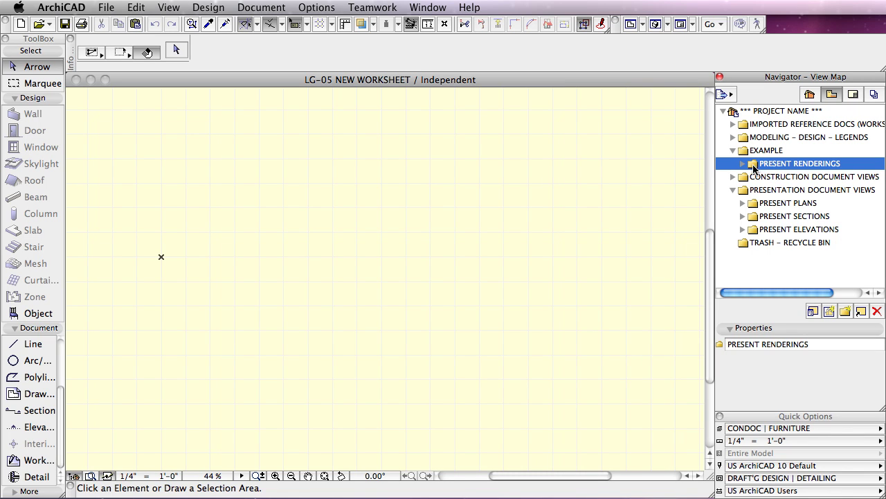
left_click(743, 163)
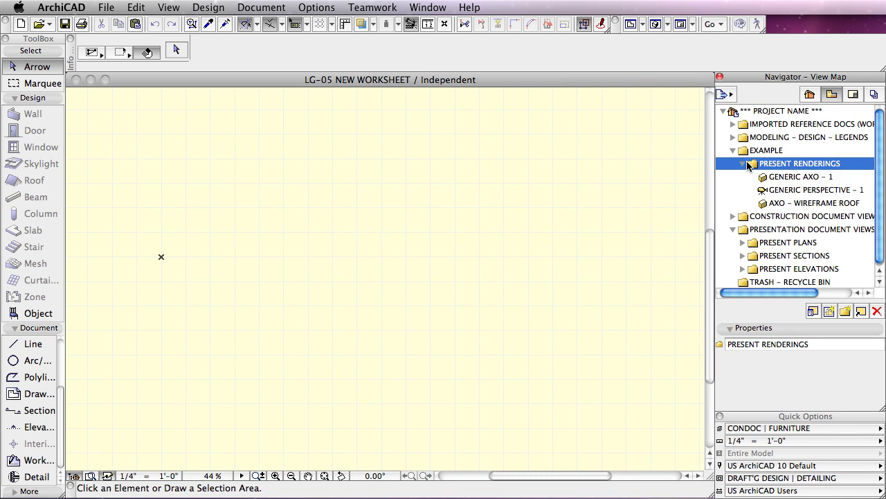
left_click(742, 163)
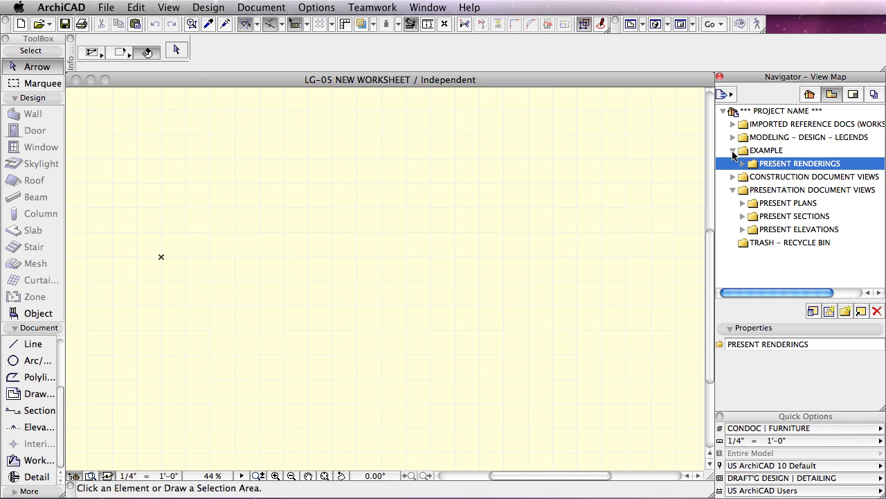
left_click(733, 150)
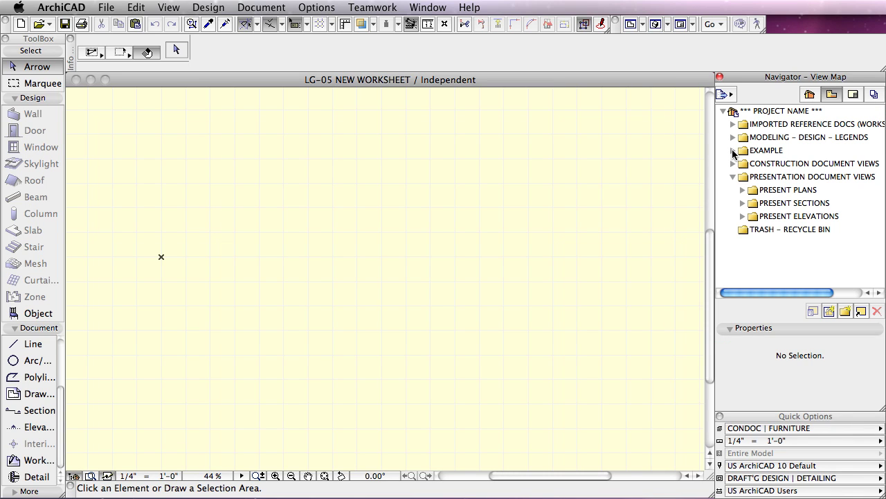
left_click(733, 150)
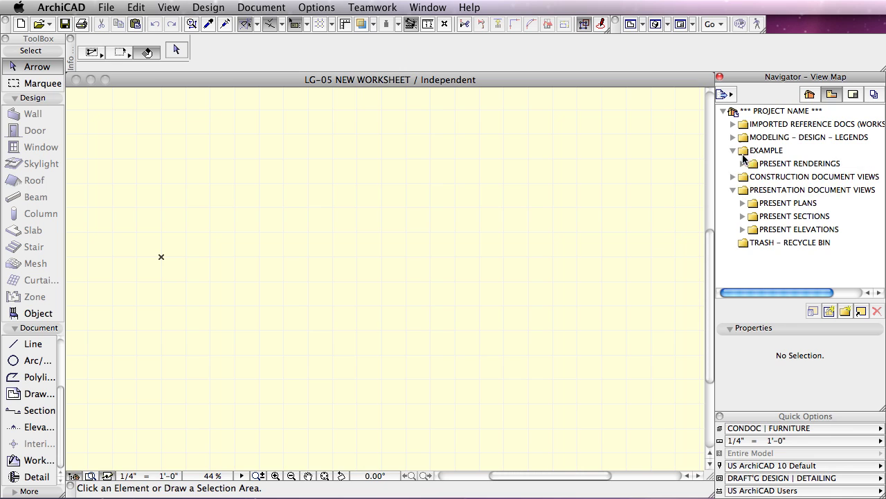
- Return PRESENT RENDERINGS to Presentation Document Views and delete the EXAMPLE folder
left_click_drag(753, 165, 748, 193)
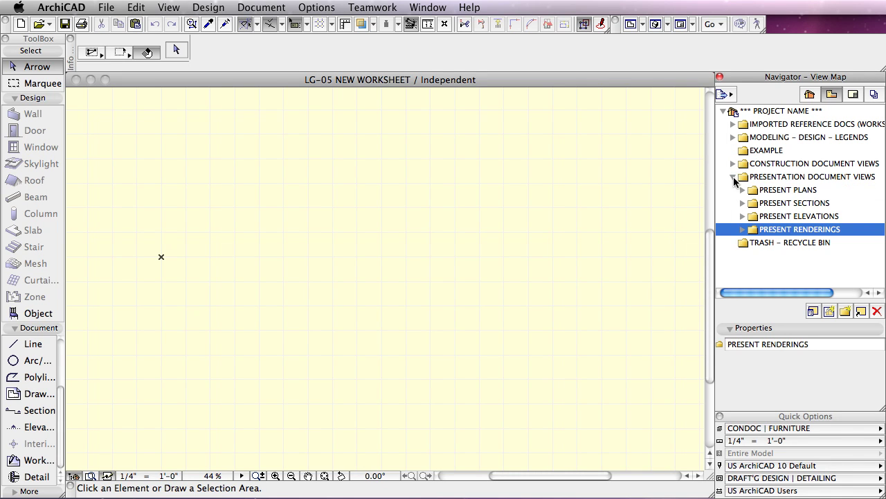
left_click(733, 176)
left_click(745, 154)
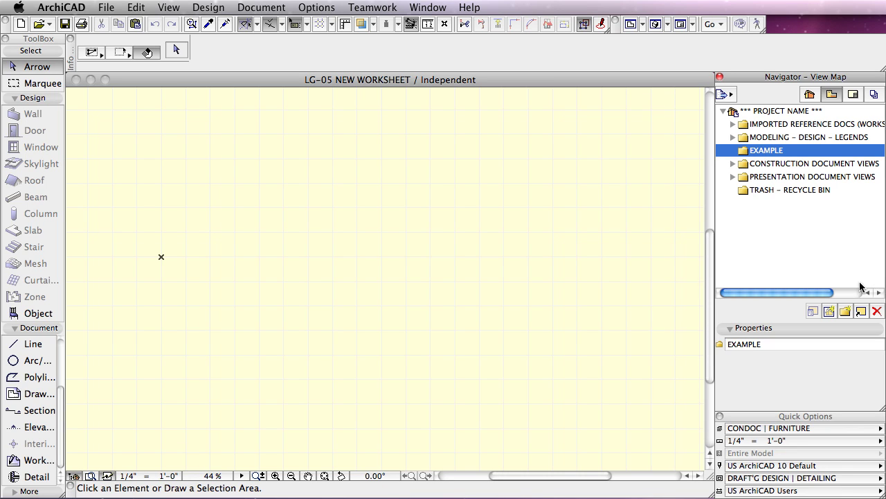
left_click(877, 312)
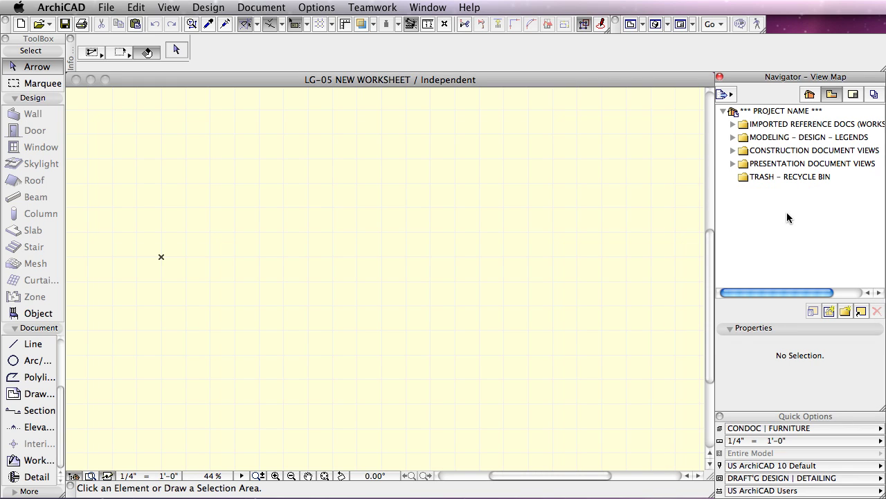
left_click(809, 95)
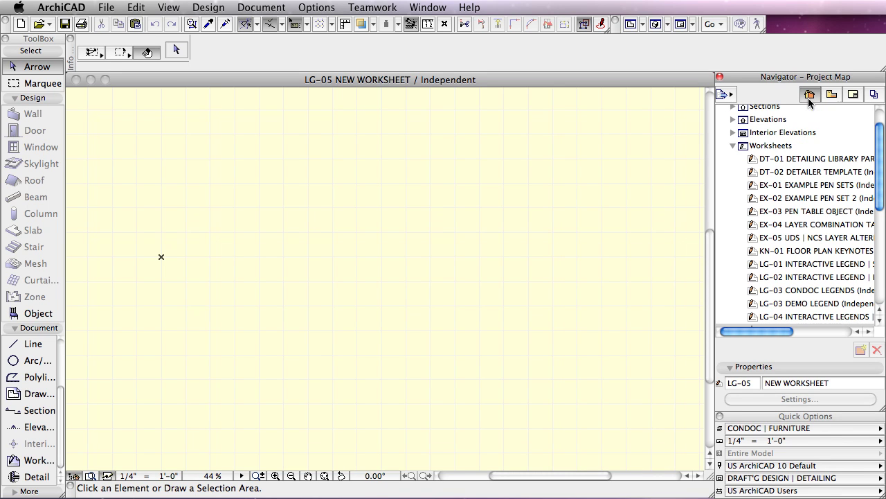
left_click(733, 145)
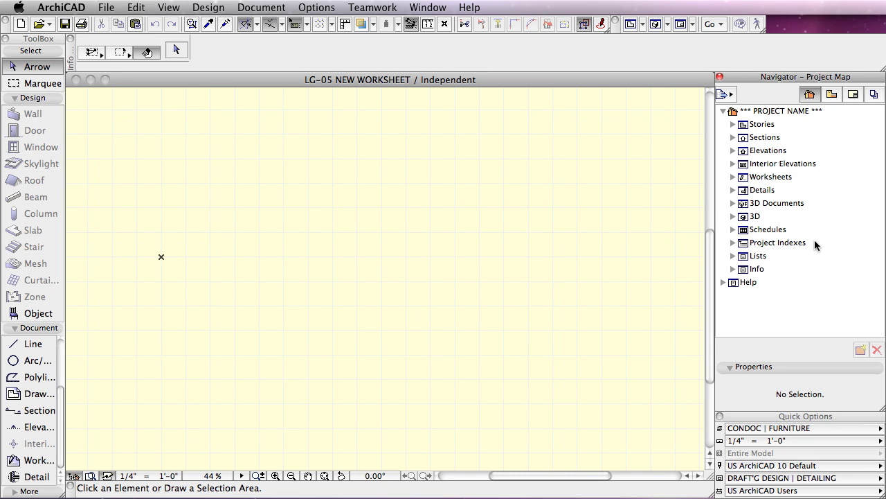
left_click(732, 125)
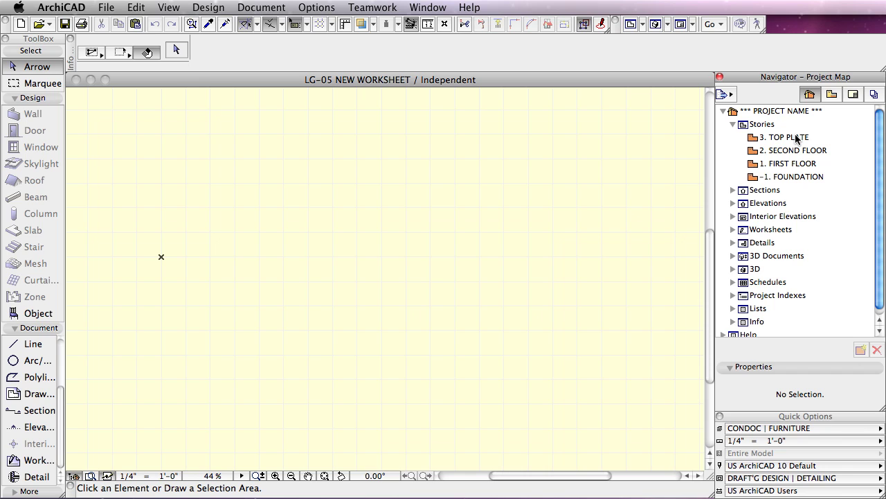
left_click(732, 126)
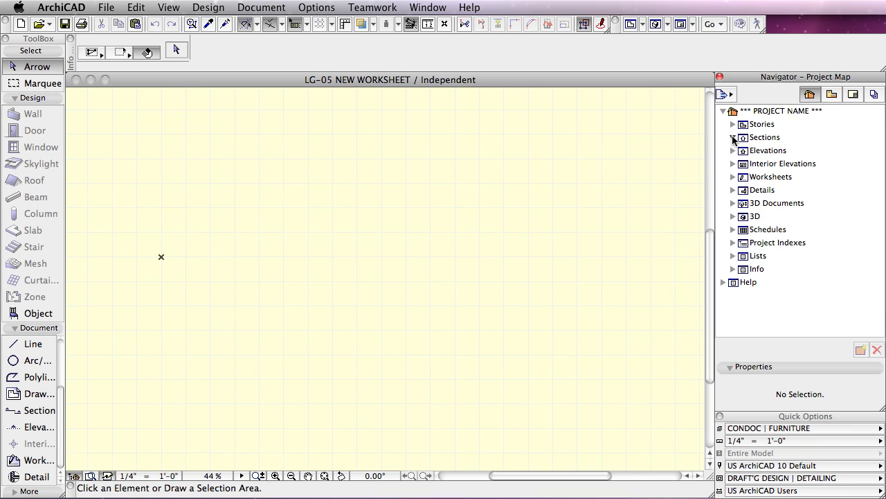
left_click(733, 137)
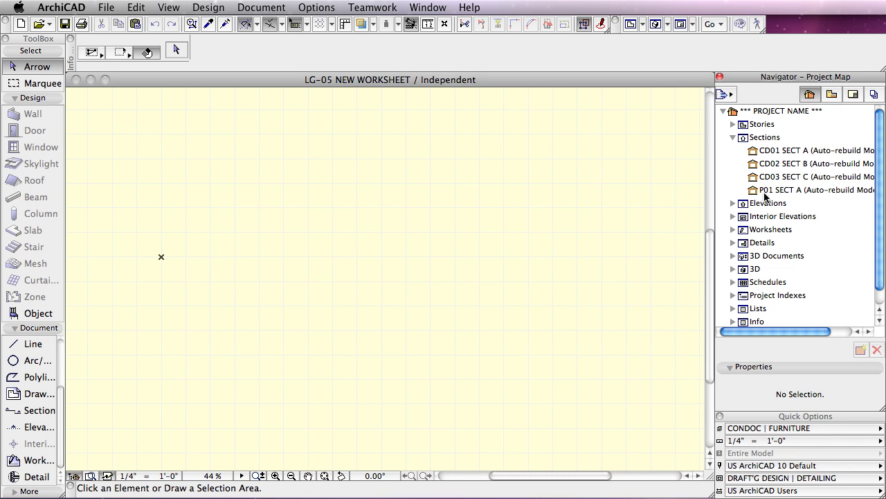
left_click(733, 137)
left_click(831, 95)
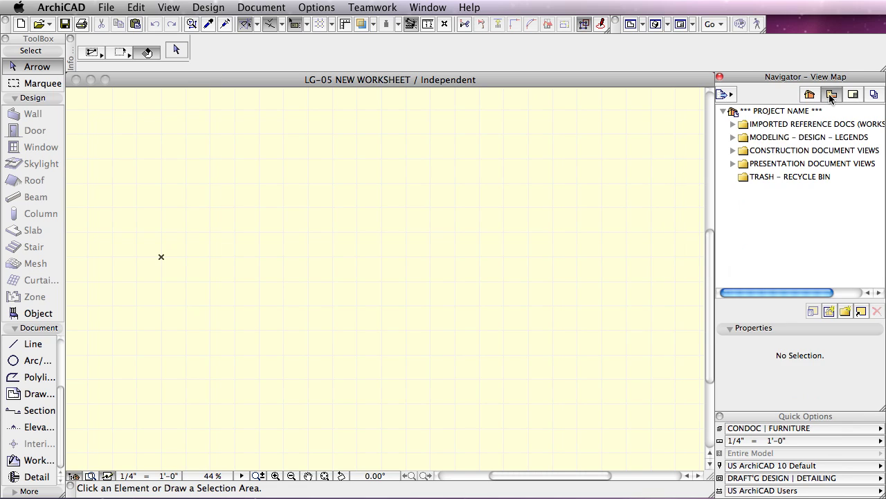
- Expand Modeling – Design – Legends and Model / Design Views, inspecting CANVAS LIMITS and the legend worksheet
left_click(734, 138)
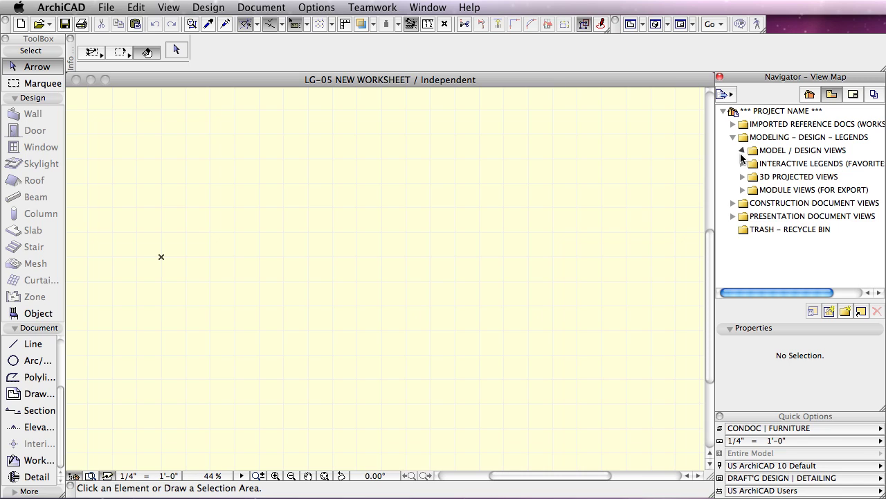
left_click(743, 151)
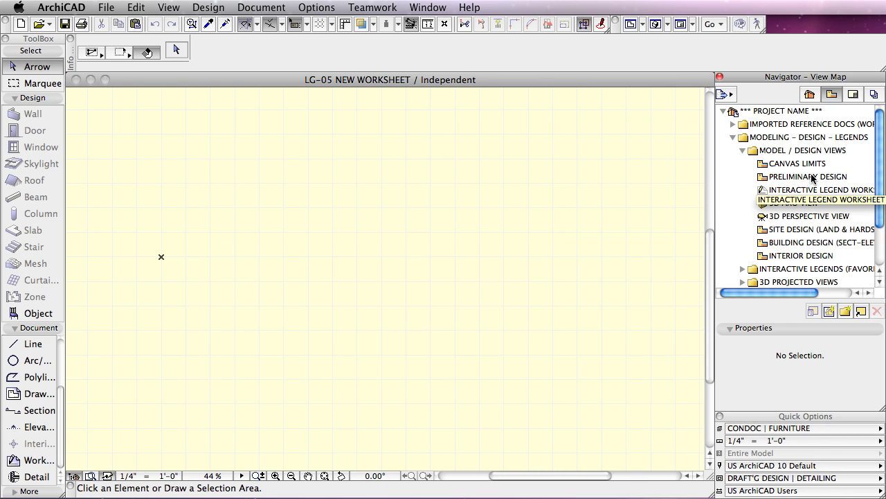
left_click(766, 165)
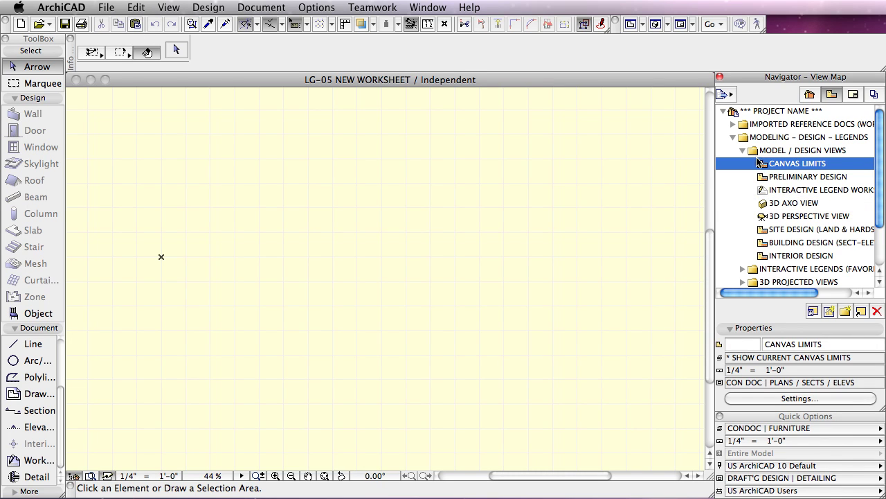
left_click(755, 157)
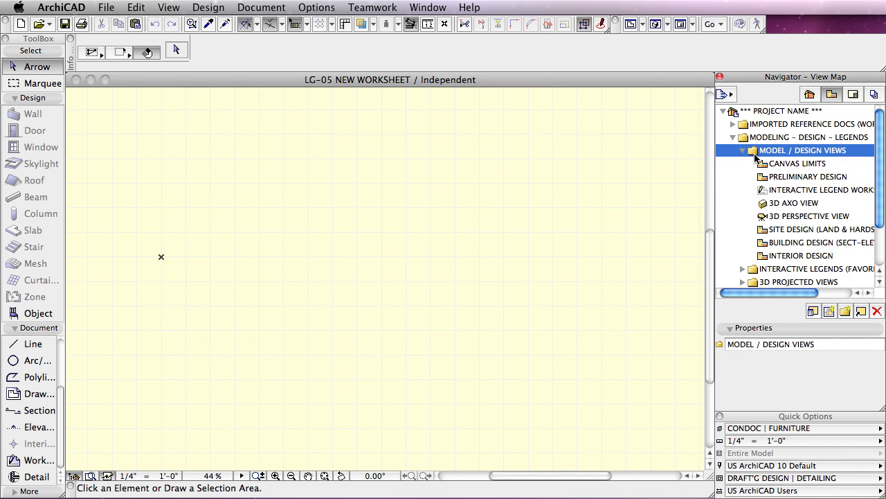
left_click(783, 193)
- Inspect the 3D AXO, 3D PERSPECTIVE and INTERIOR DESIGN views, then switch to the Project Map
left_click(784, 203)
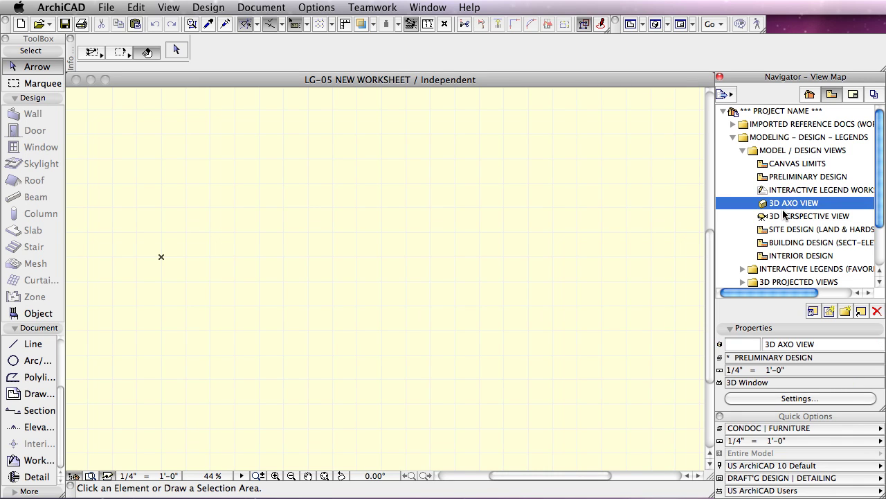
left_click(785, 217)
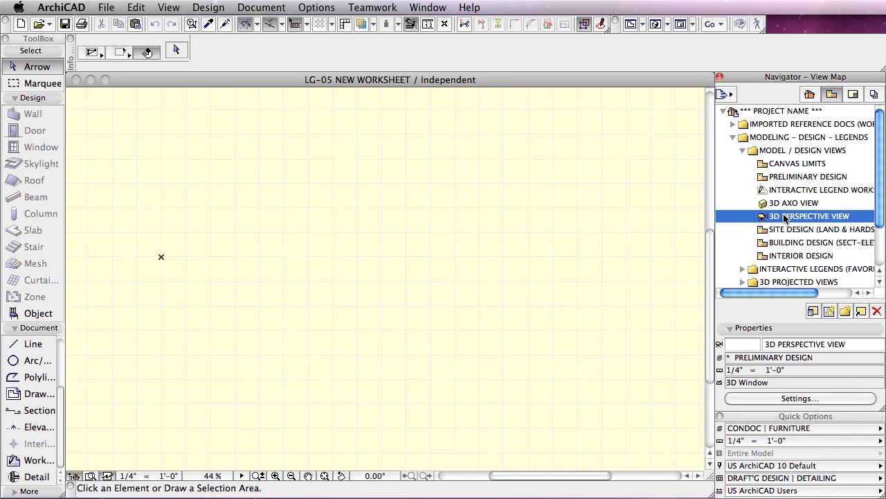
left_click(797, 256)
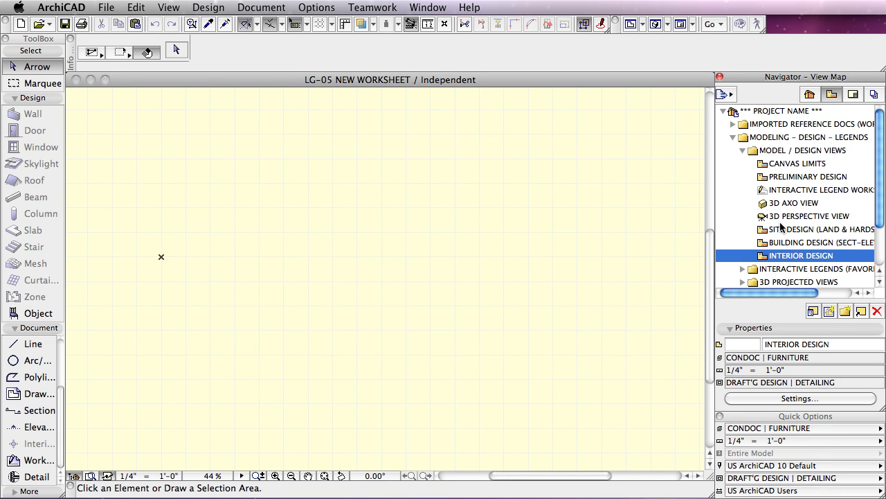
left_click(757, 153)
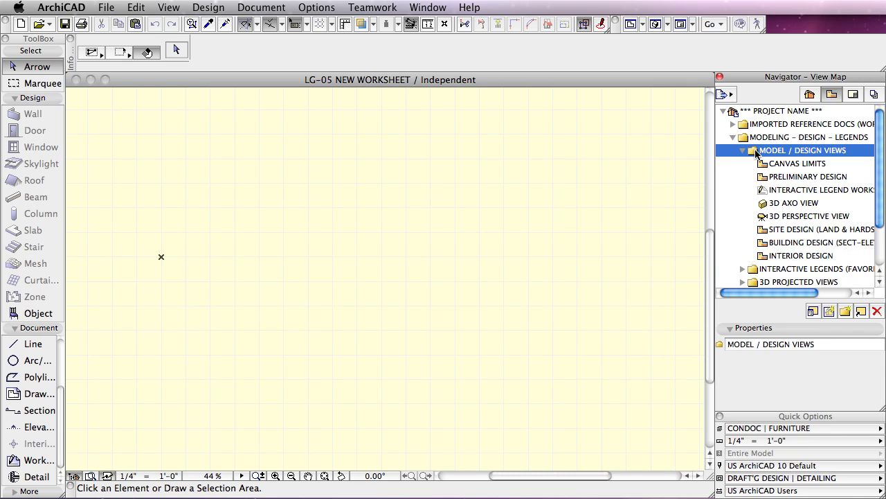
left_click(810, 95)
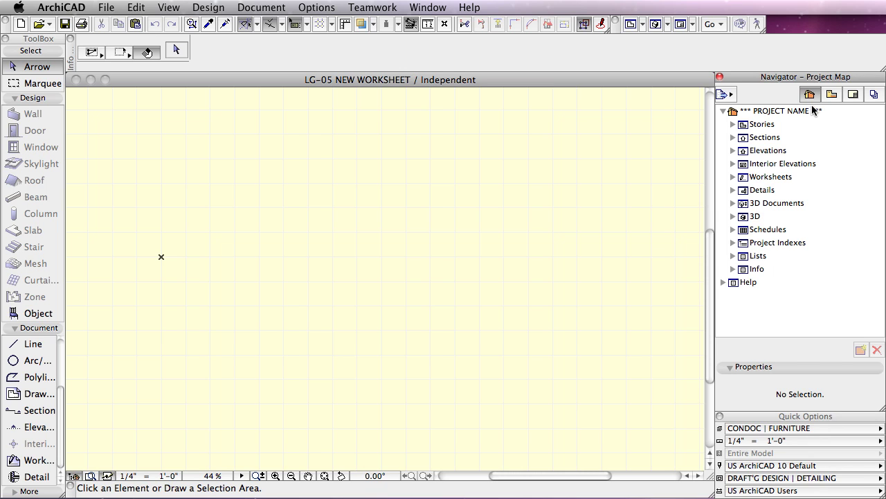
- Switch the Navigator from the Project Map back to the View Map
left_click(832, 95)
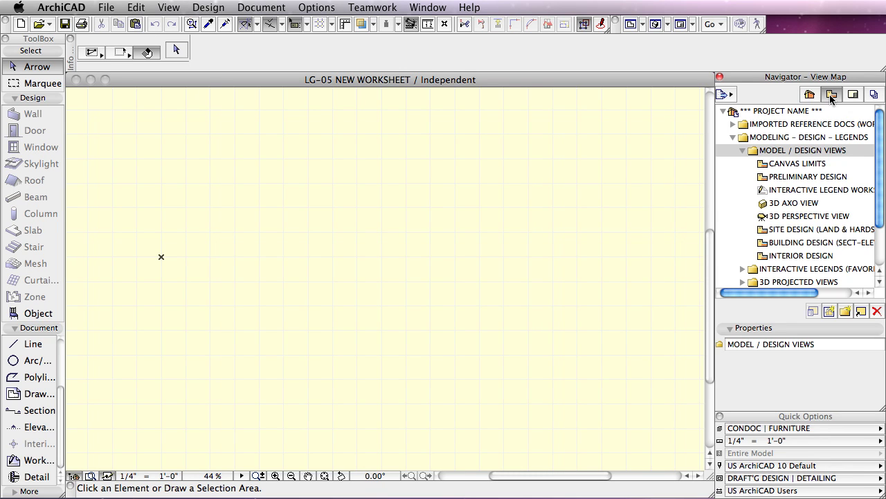